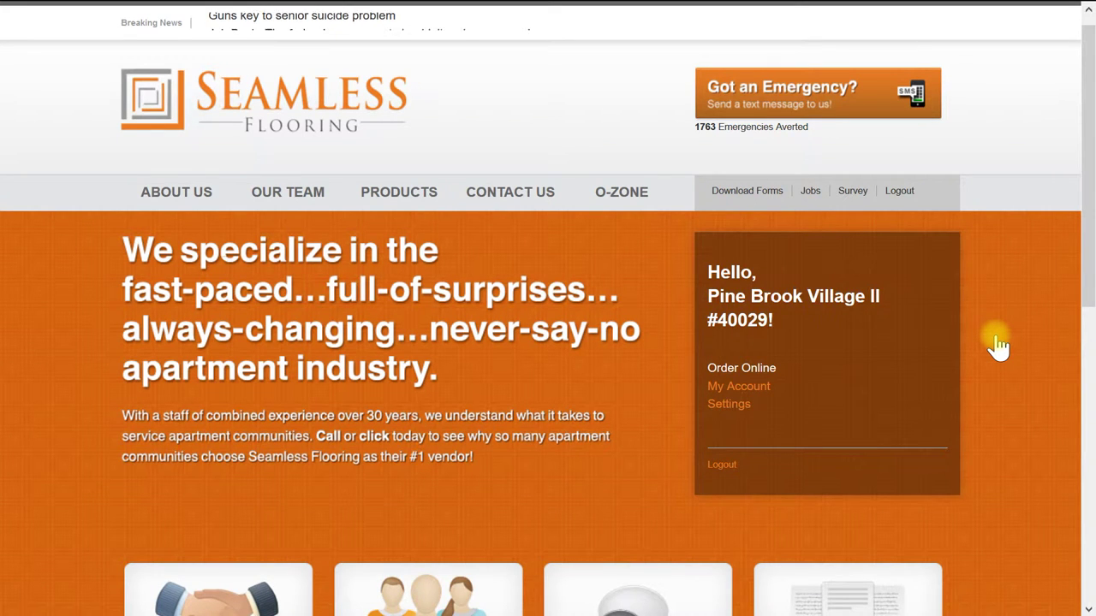
Open the Prorate Calculator Wizard from the My Account dashboard
{"action": "key", "text": "super"}
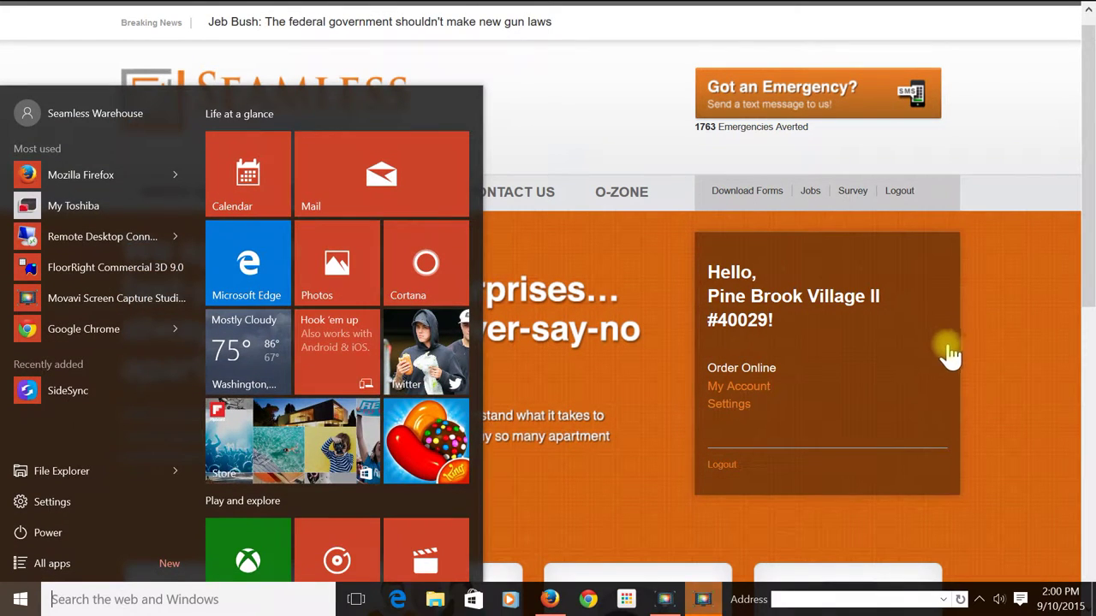
{"action": "key", "text": "super"}
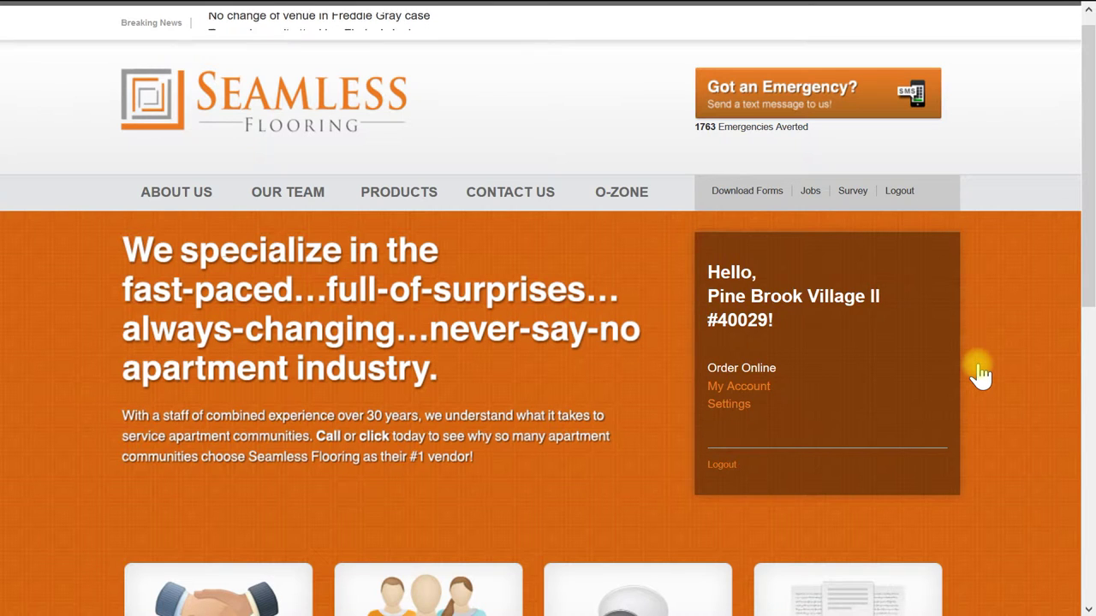
{"action": "left_click", "coordinate": [741, 390]}
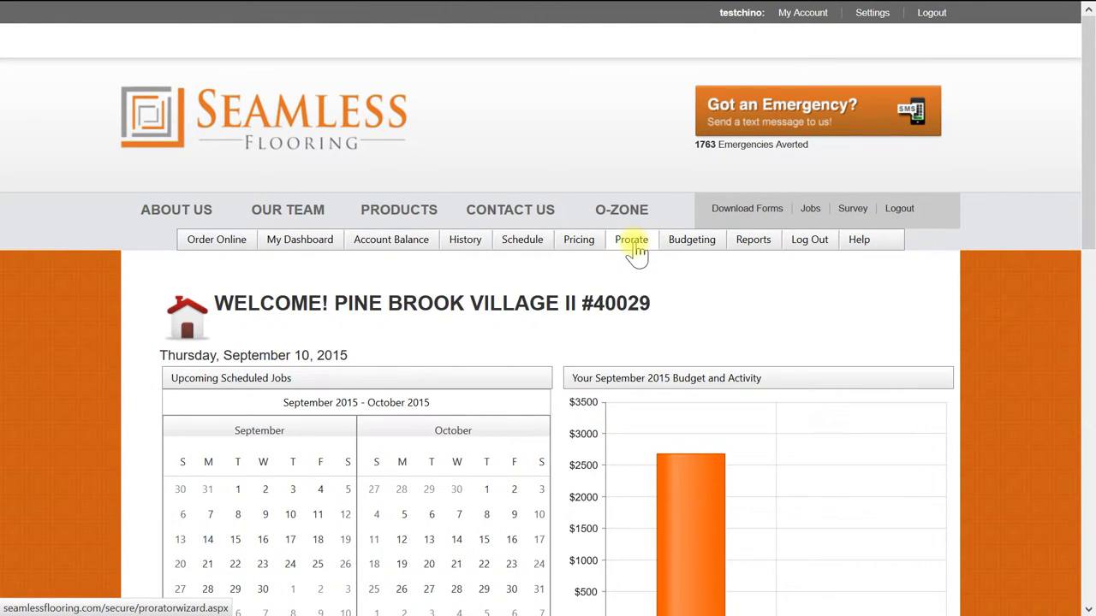
{"action": "left_click", "coordinate": [633, 243]}
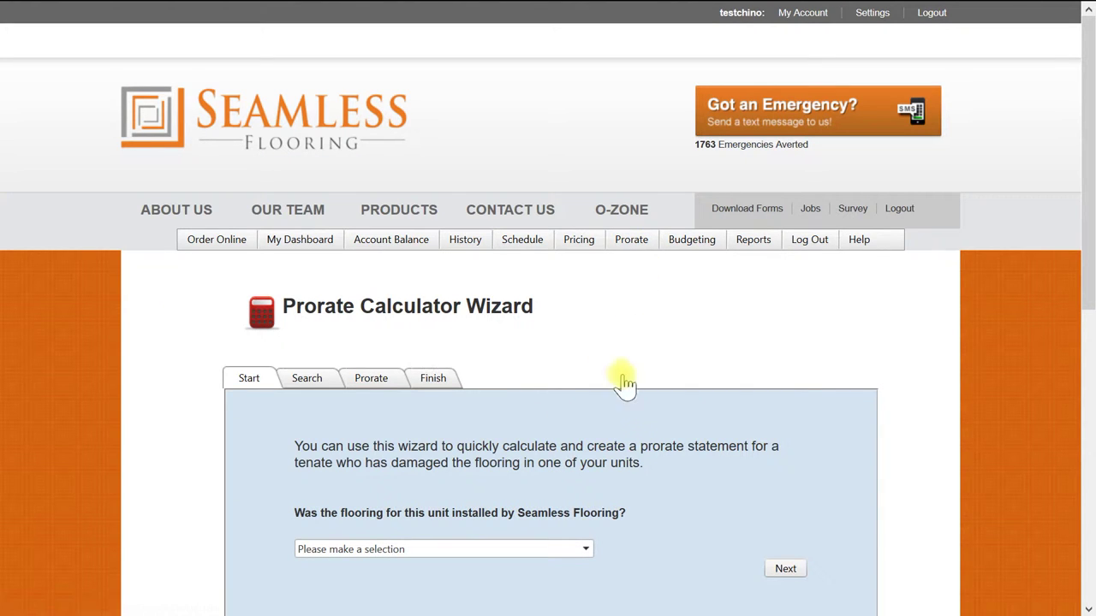
Answer Yes to Seamless-installed flooring and enter unit 45H in the search step
{"action": "left_click", "coordinate": [589, 550]}
{"action": "left_click", "coordinate": [548, 513]}
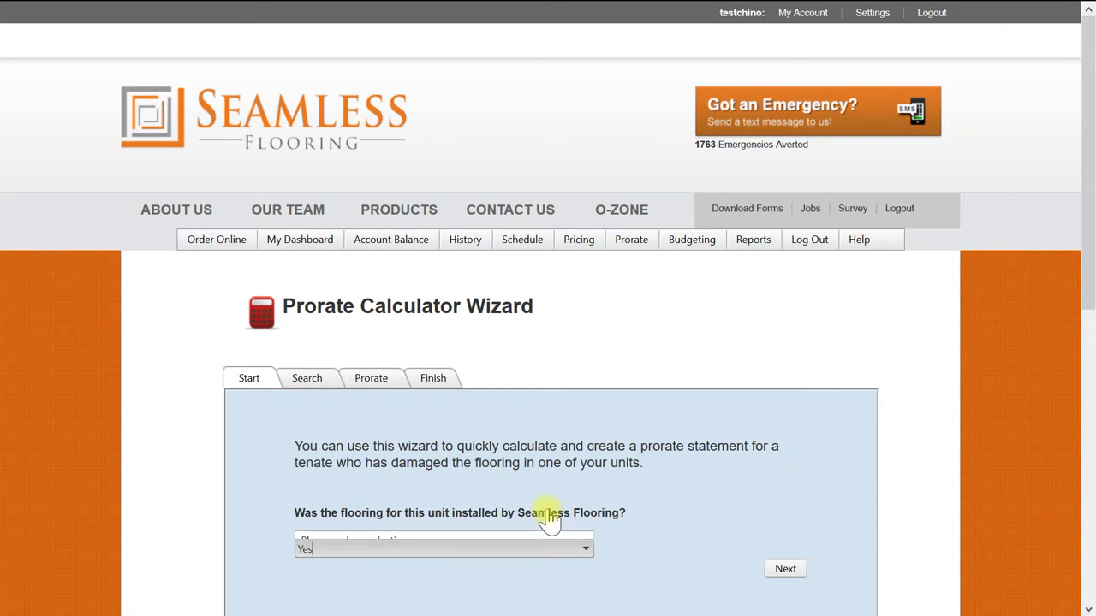
{"action": "left_click", "coordinate": [792, 576]}
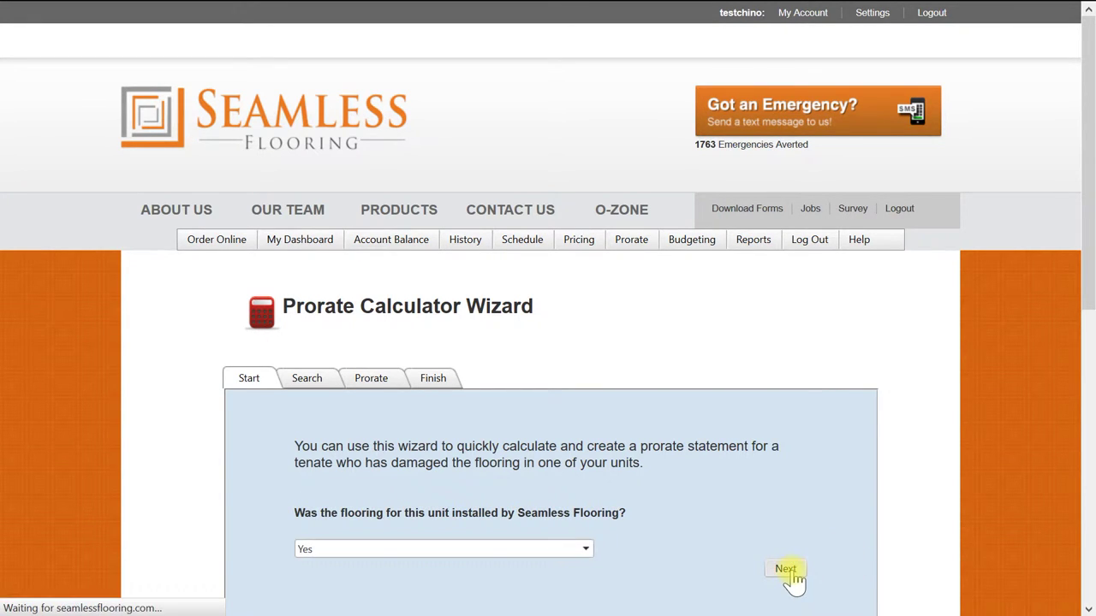
{"action": "scroll", "coordinate": [1078, 257], "scroll_direction": "down", "scroll_amount": 2}
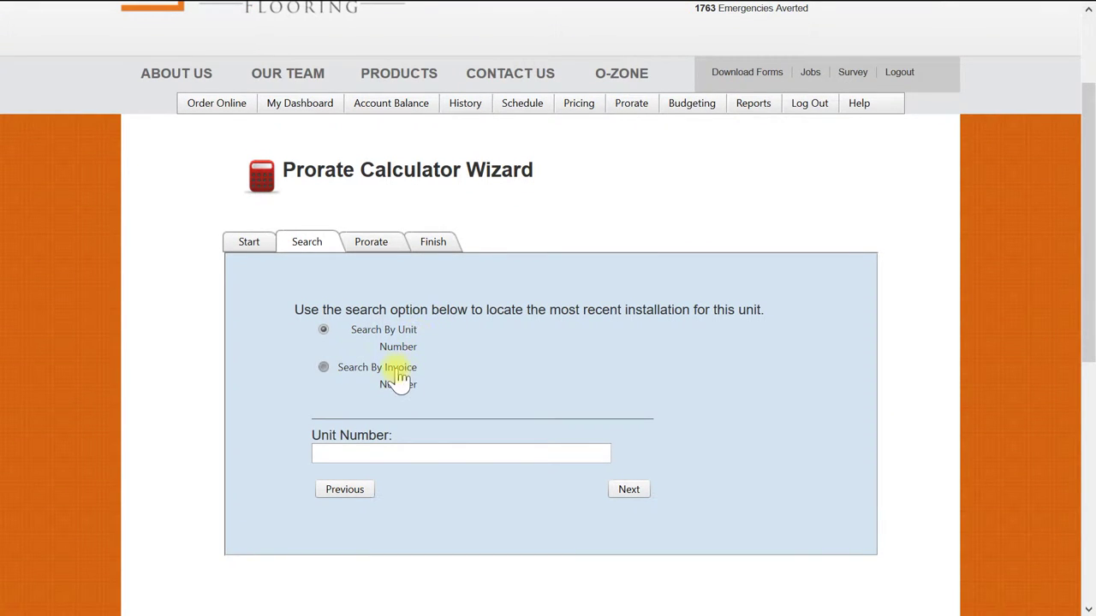
{"action": "left_click", "coordinate": [364, 455]}
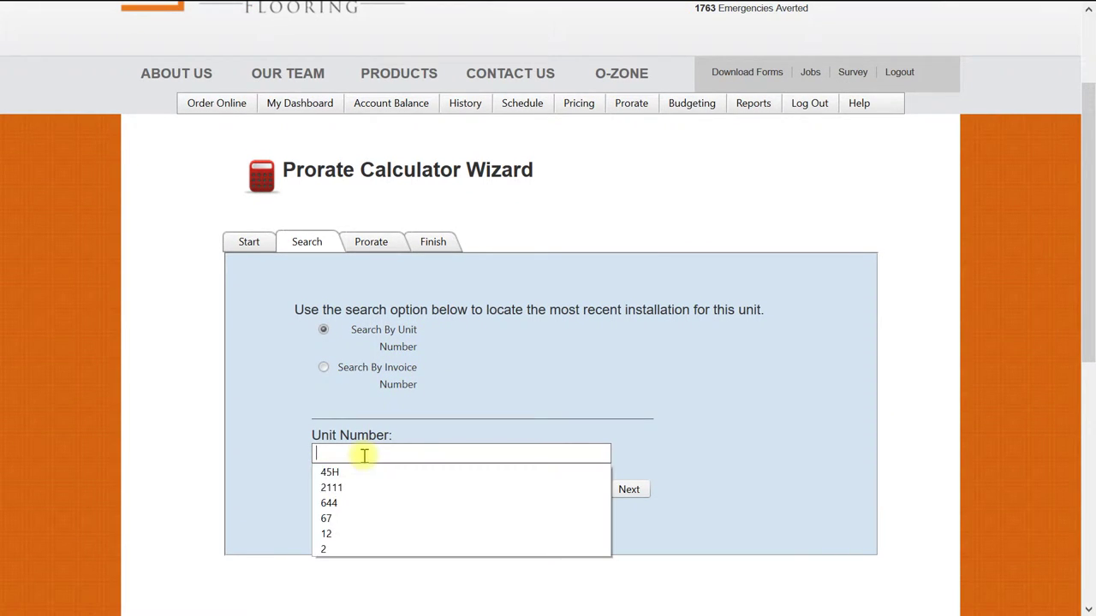
{"action": "left_click", "coordinate": [355, 473]}
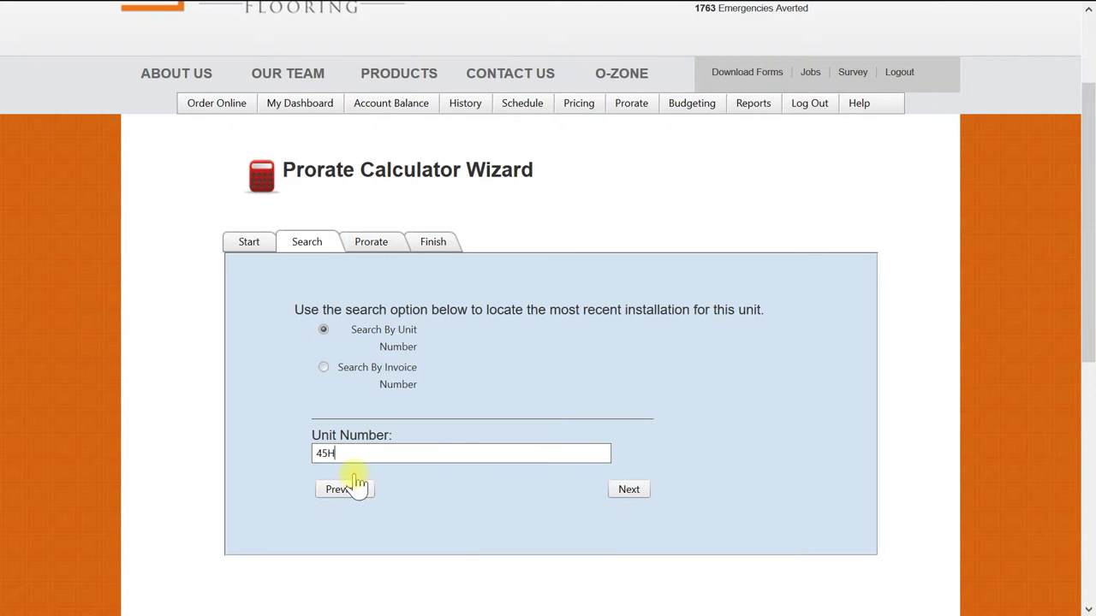
Search unit 45H's invoices, select invoice 402851 and continue to the Prorate step
{"action": "left_click", "coordinate": [623, 491]}
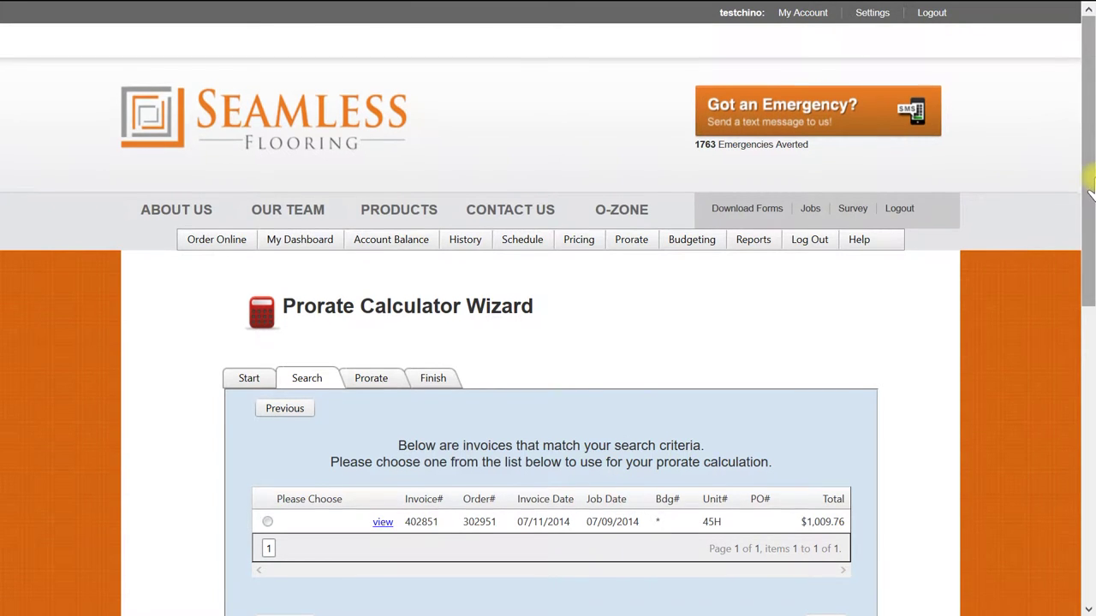
{"action": "left_click_drag", "start_coordinate": [1091, 195], "coordinate": [1090, 250]}
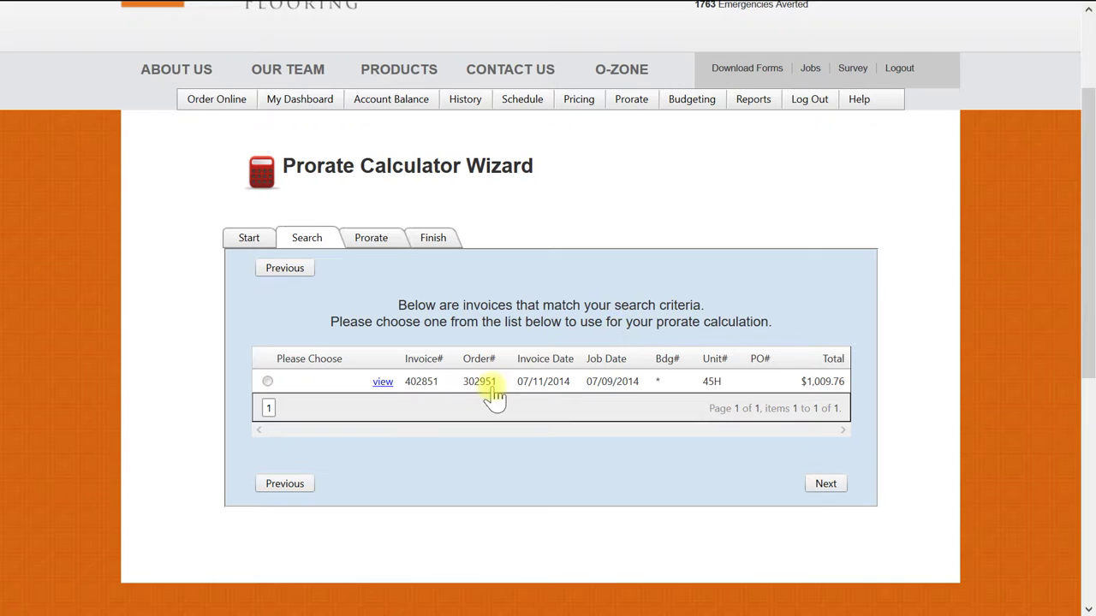
{"action": "left_click", "coordinate": [269, 382]}
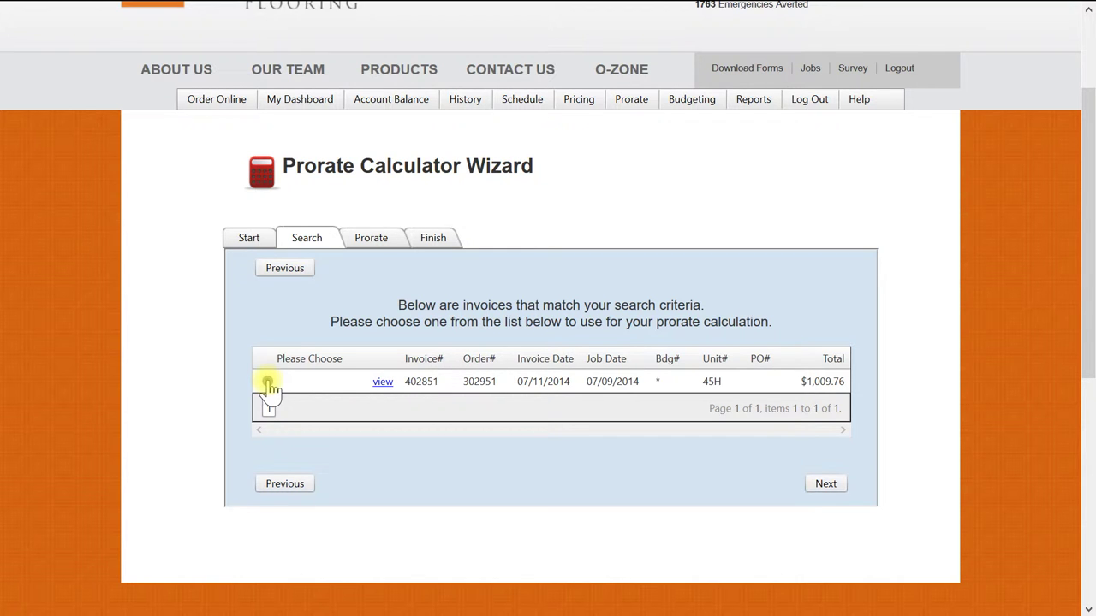
{"action": "left_click", "coordinate": [269, 382]}
{"action": "left_click_drag", "start_coordinate": [1089, 185], "coordinate": [1080, 276]}
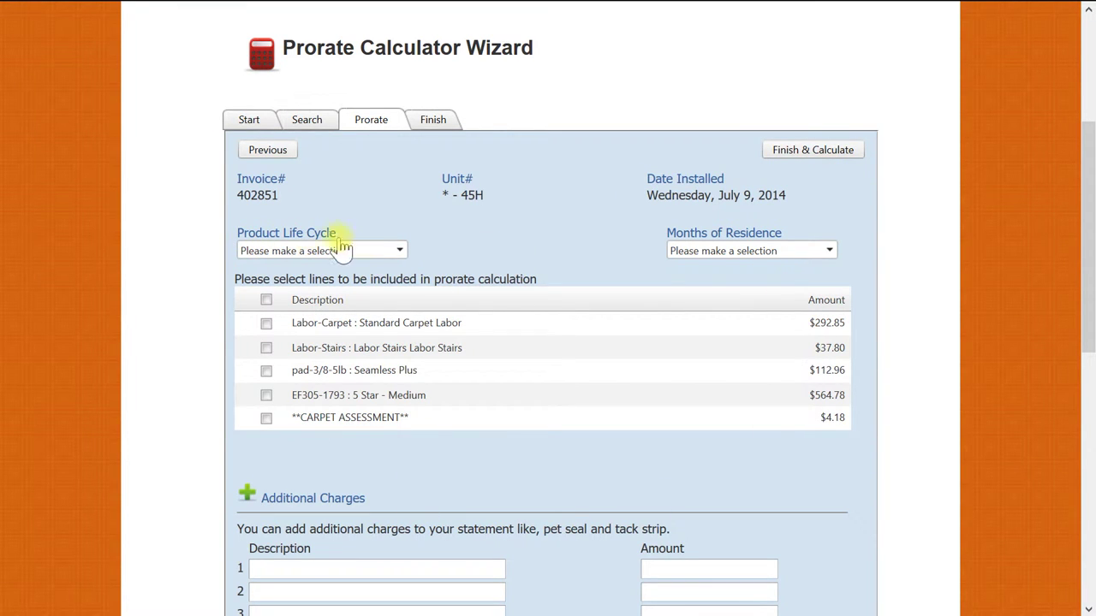
Set a 5 Years (60 Months) life cycle and 9 Months residence, and select all invoice lines
{"action": "left_click", "coordinate": [399, 251]}
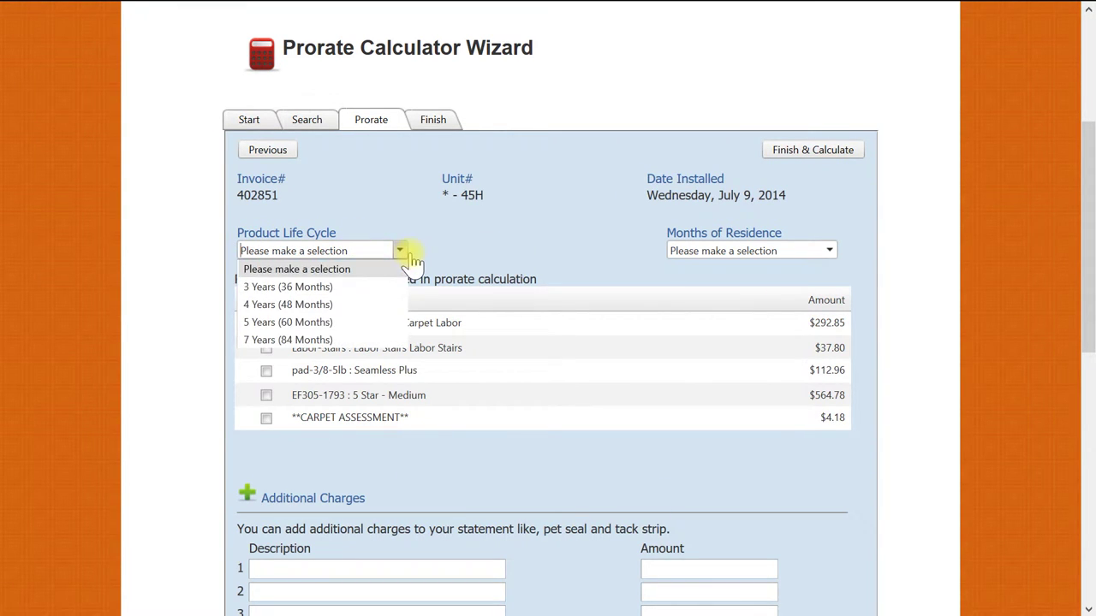
{"action": "left_click", "coordinate": [324, 324]}
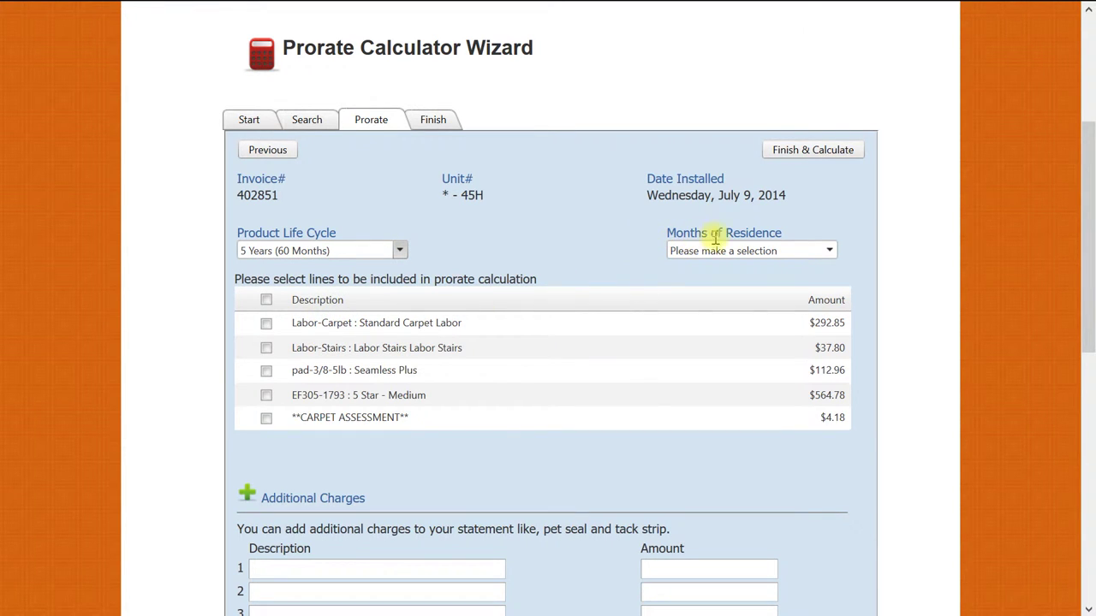
{"action": "left_click", "coordinate": [830, 251]}
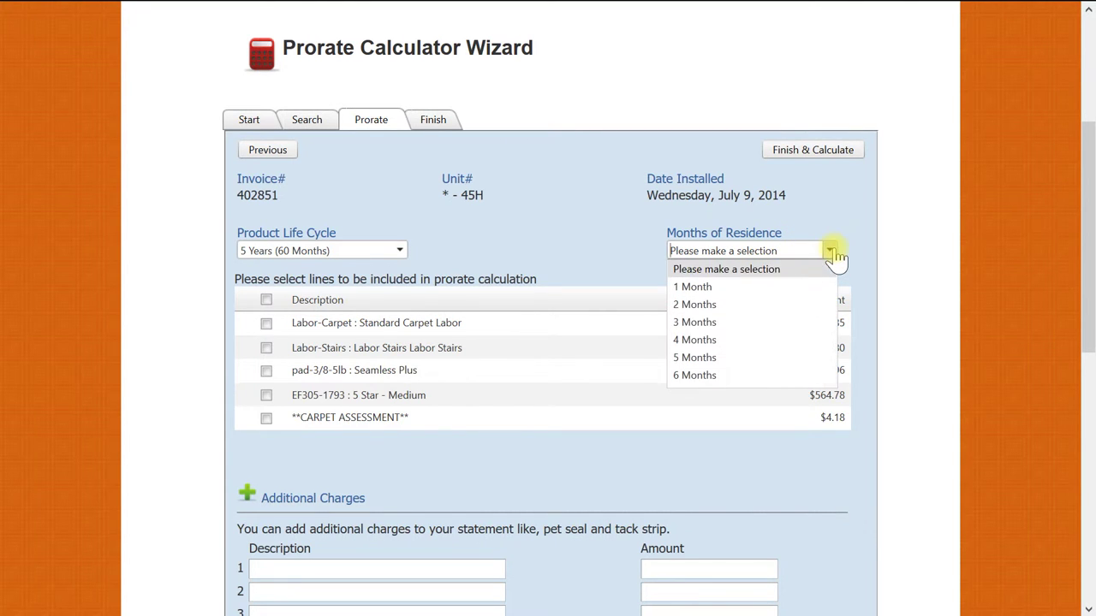
{"action": "scroll", "coordinate": [836, 341], "scroll_direction": "down", "scroll_amount": 2}
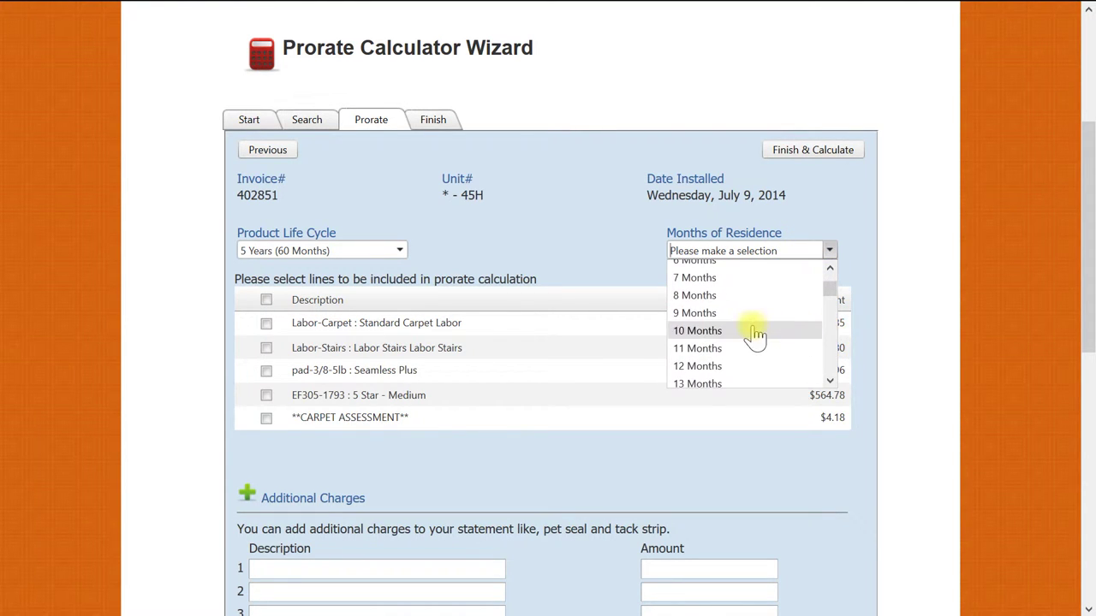
{"action": "left_click", "coordinate": [753, 321]}
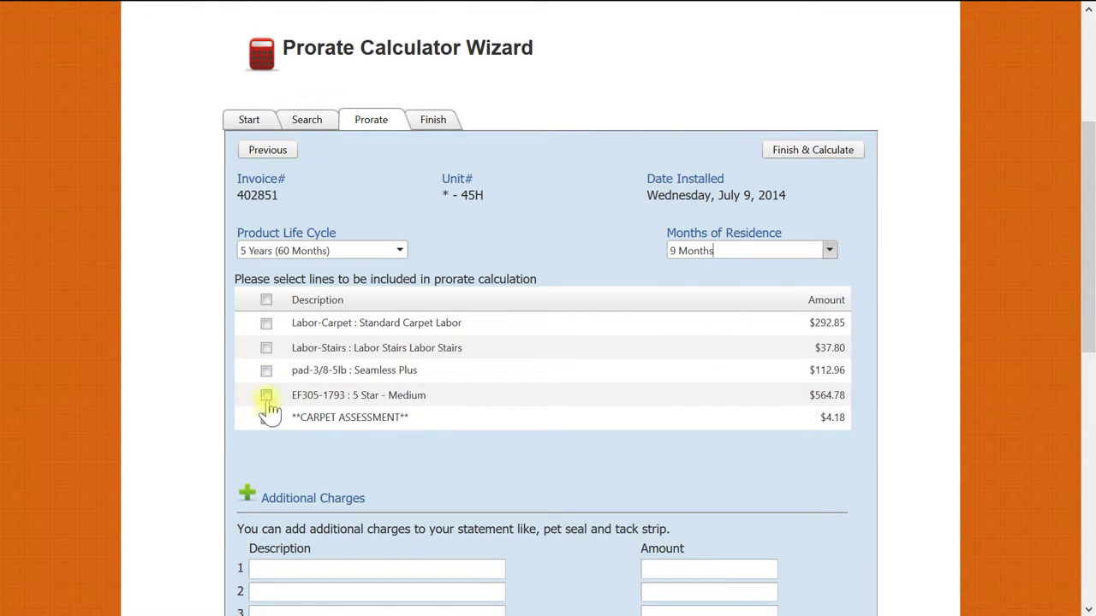
{"action": "left_click", "coordinate": [266, 302]}
{"action": "left_click_drag", "start_coordinate": [1080, 257], "coordinate": [1079, 338]}
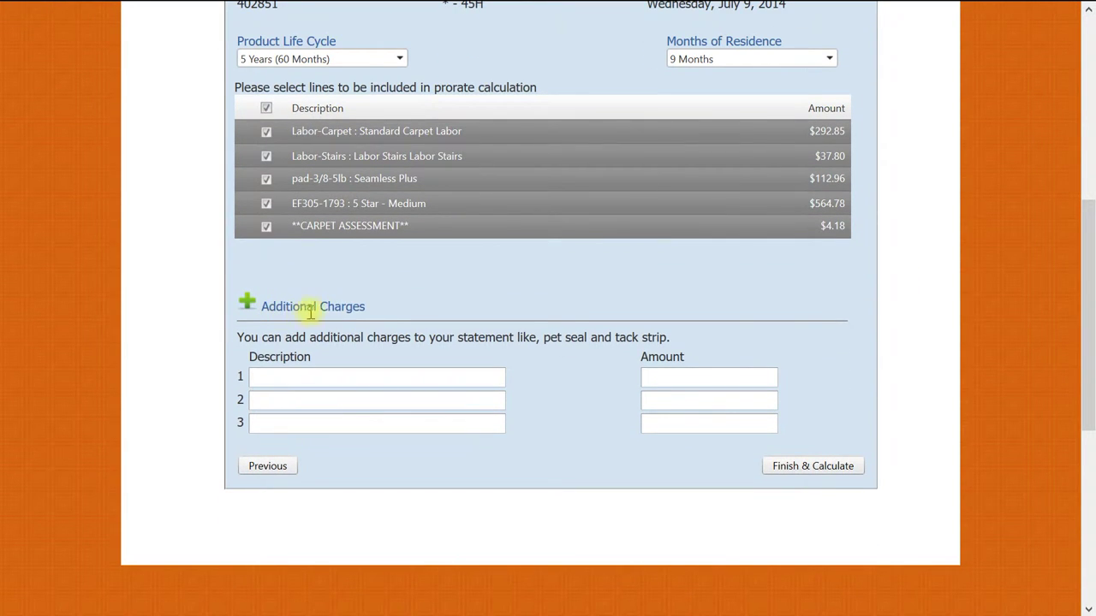
Add a Damaged Walls charge of 100 and run Finish & Calculate
{"action": "left_click", "coordinate": [452, 377]}
{"action": "left_click", "coordinate": [453, 378]}
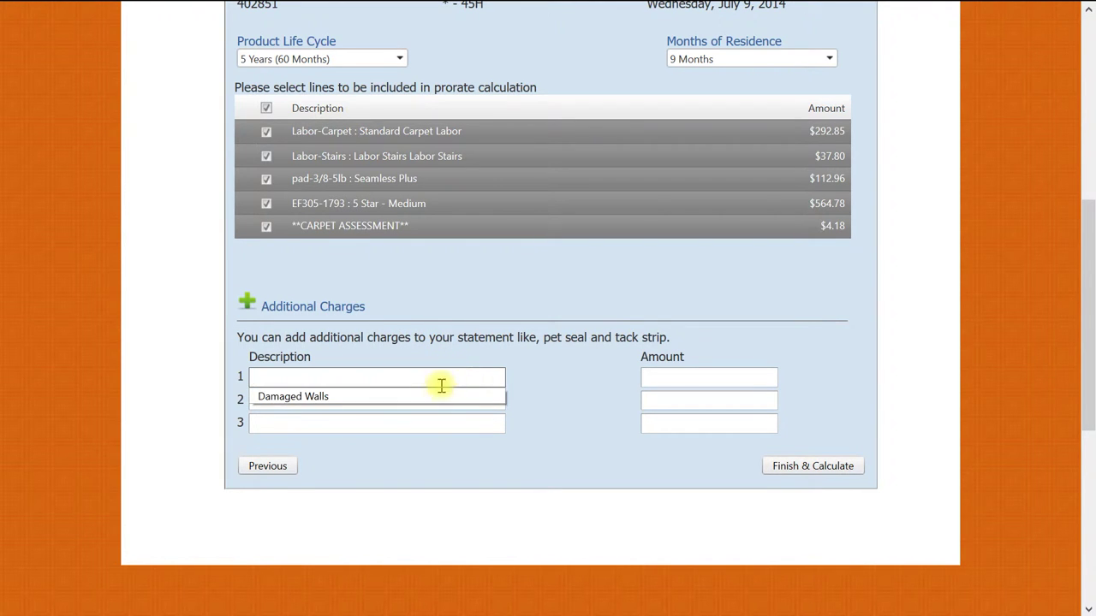
{"action": "left_click", "coordinate": [435, 395]}
{"action": "left_click", "coordinate": [660, 381]}
{"action": "left_click", "coordinate": [661, 382]}
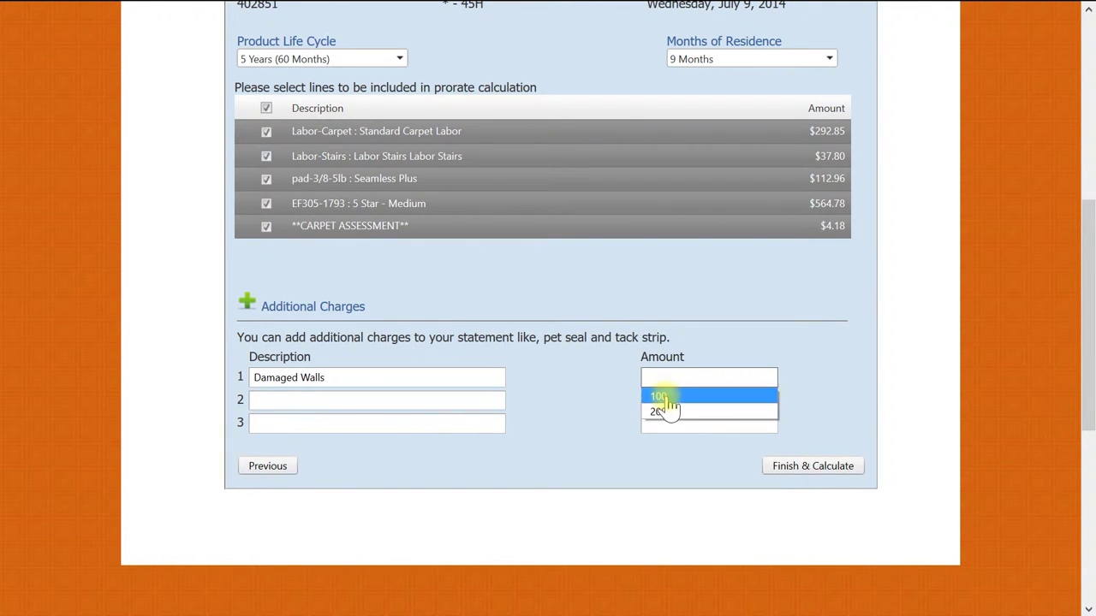
{"action": "left_click", "coordinate": [664, 399]}
{"action": "left_click", "coordinate": [794, 472]}
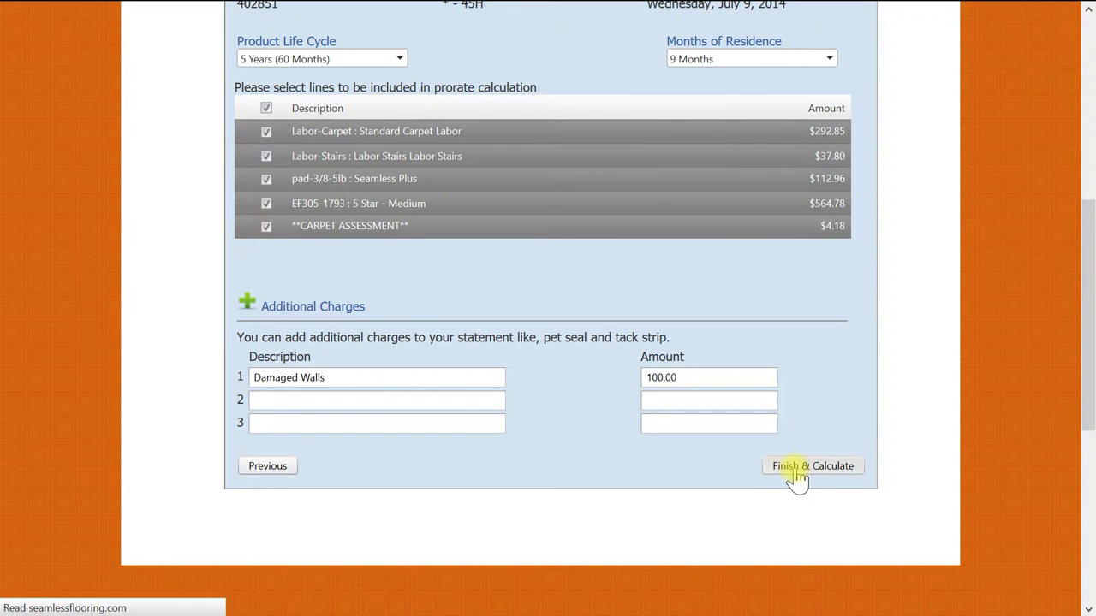
Print the statement to ProrateStatement20150910.pdf, choosing to open it with Adobe Reader
{"action": "left_click_drag", "start_coordinate": [1087, 202], "coordinate": [1085, 297]}
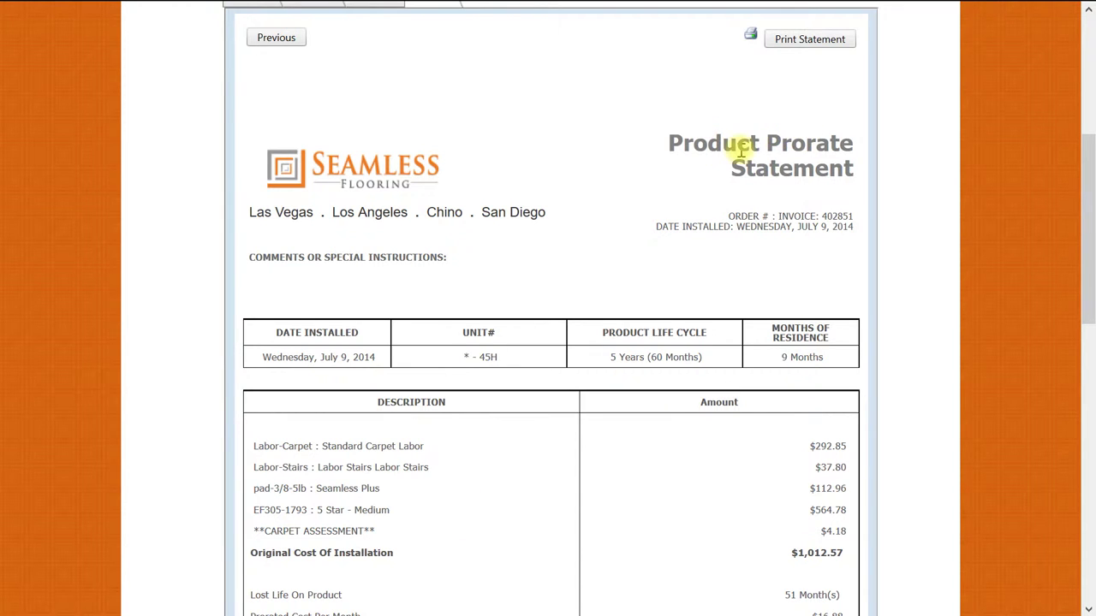
{"action": "left_click", "coordinate": [803, 40]}
{"action": "left_click", "coordinate": [659, 420]}
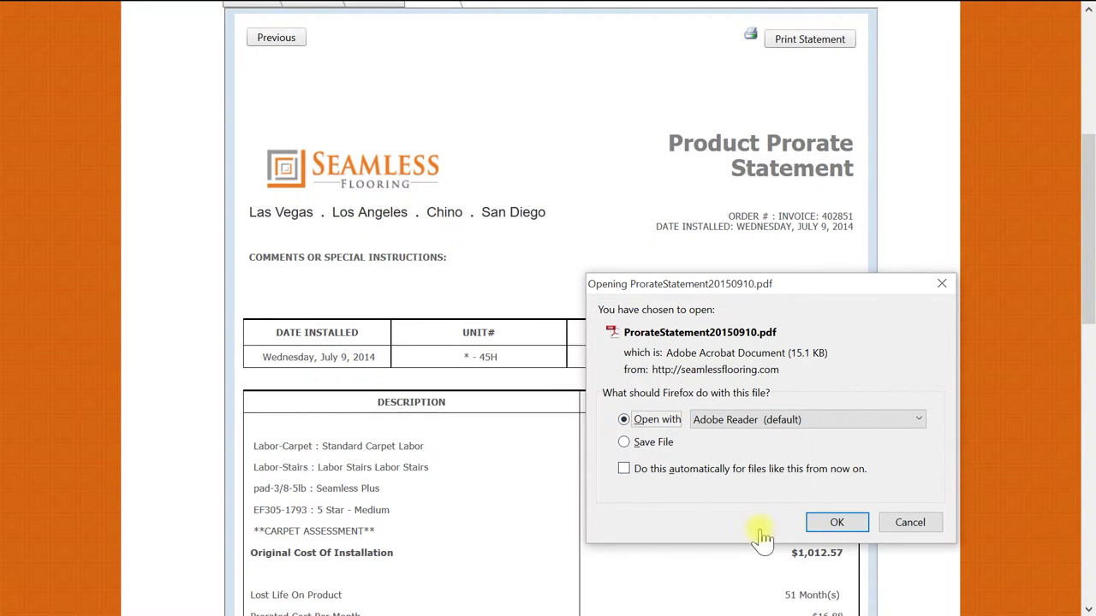
Open the statement PDF in Adobe Reader and scroll down to the $960.68 TOTAL DUE
{"action": "left_click", "coordinate": [815, 522]}
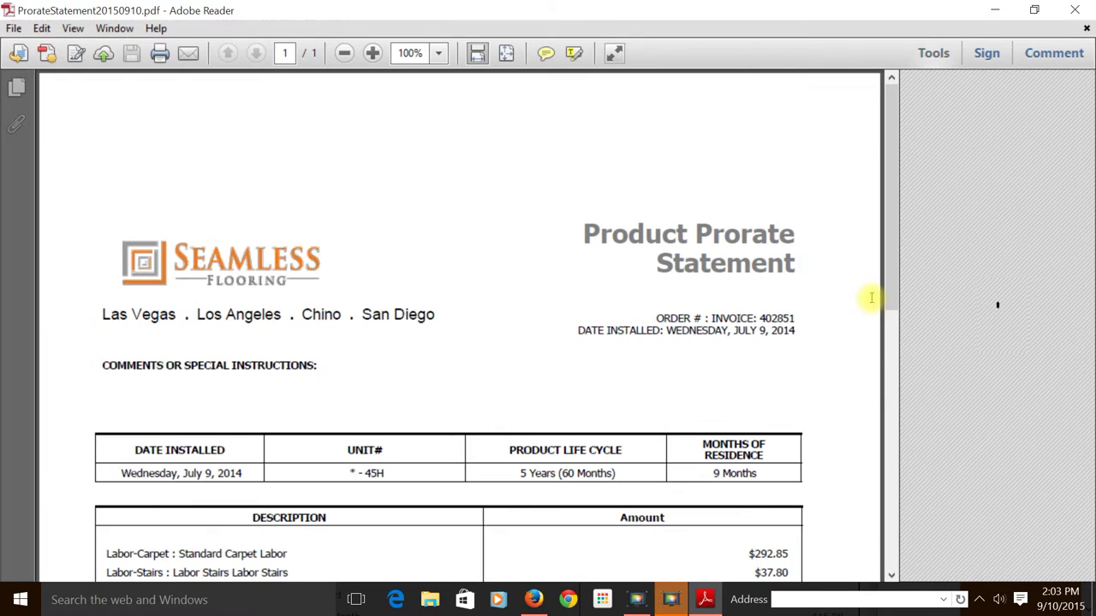
{"action": "left_click_drag", "start_coordinate": [896, 312], "coordinate": [877, 403]}
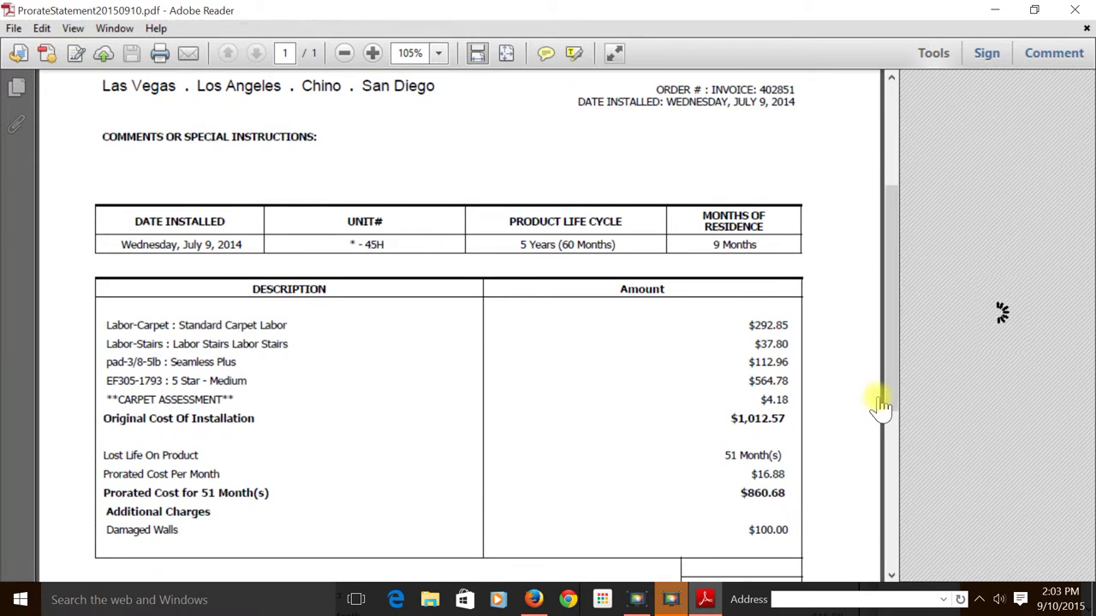
{"action": "scroll", "coordinate": [882, 402], "scroll_direction": "down", "scroll_amount": 1}
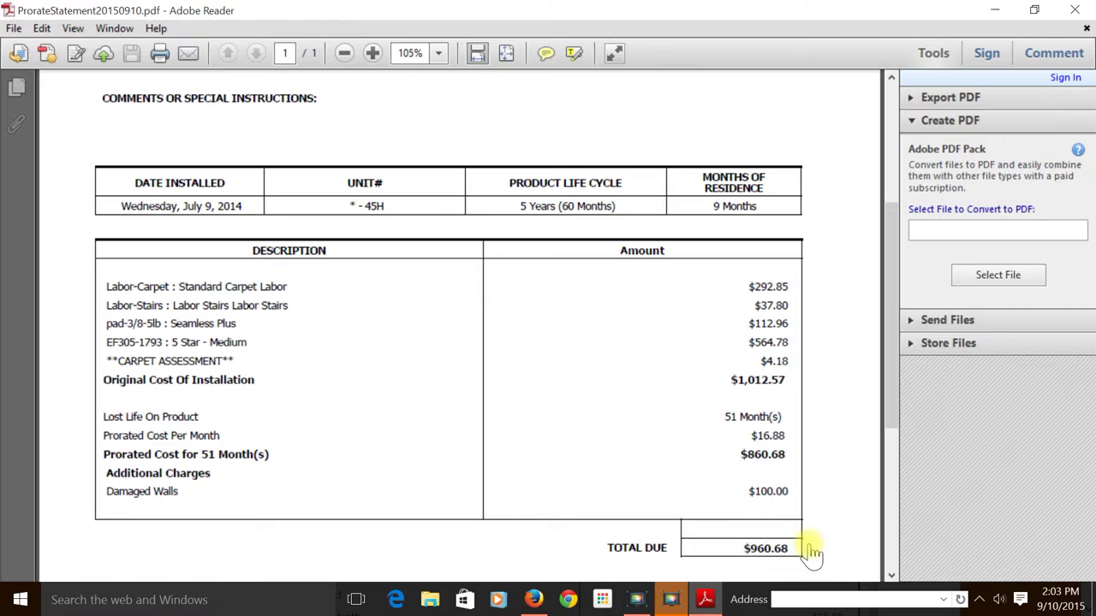
{"action": "scroll", "coordinate": [894, 393], "scroll_direction": "down", "scroll_amount": 1}
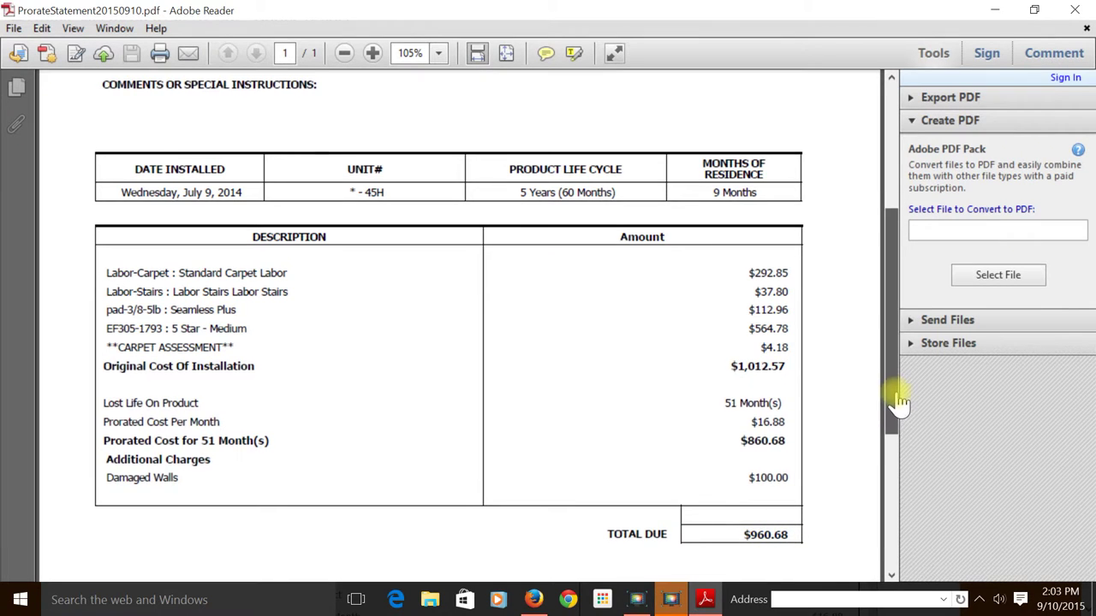
Close Adobe Reader, restart the prorate wizard, and answer No to Seamless installing the flooring
{"action": "left_click", "coordinate": [1075, 10]}
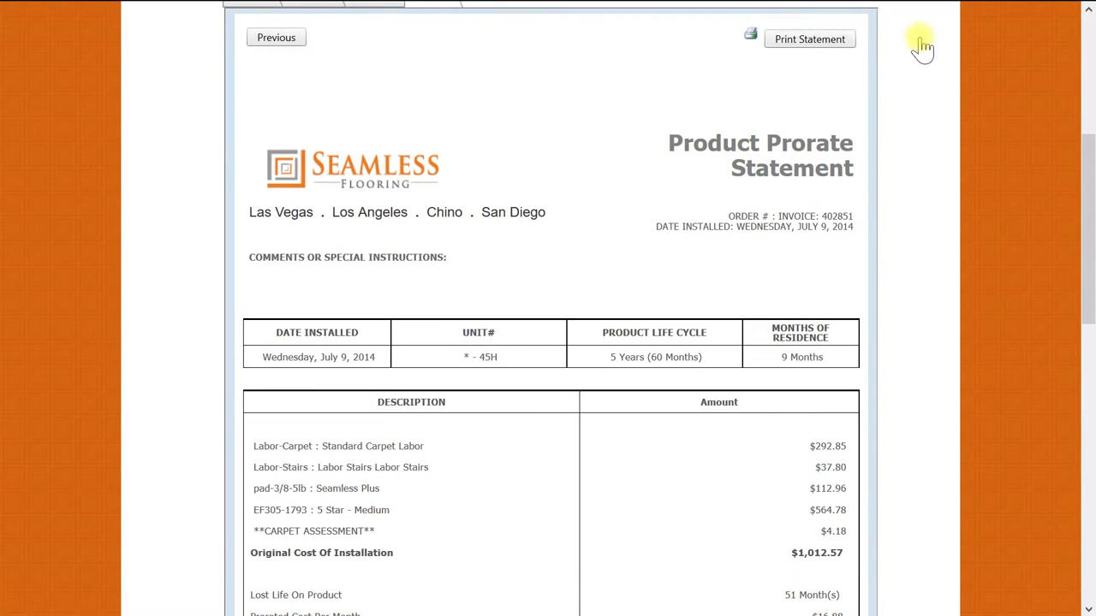
{"action": "scroll", "coordinate": [1056, 77], "scroll_direction": "up", "scroll_amount": 5}
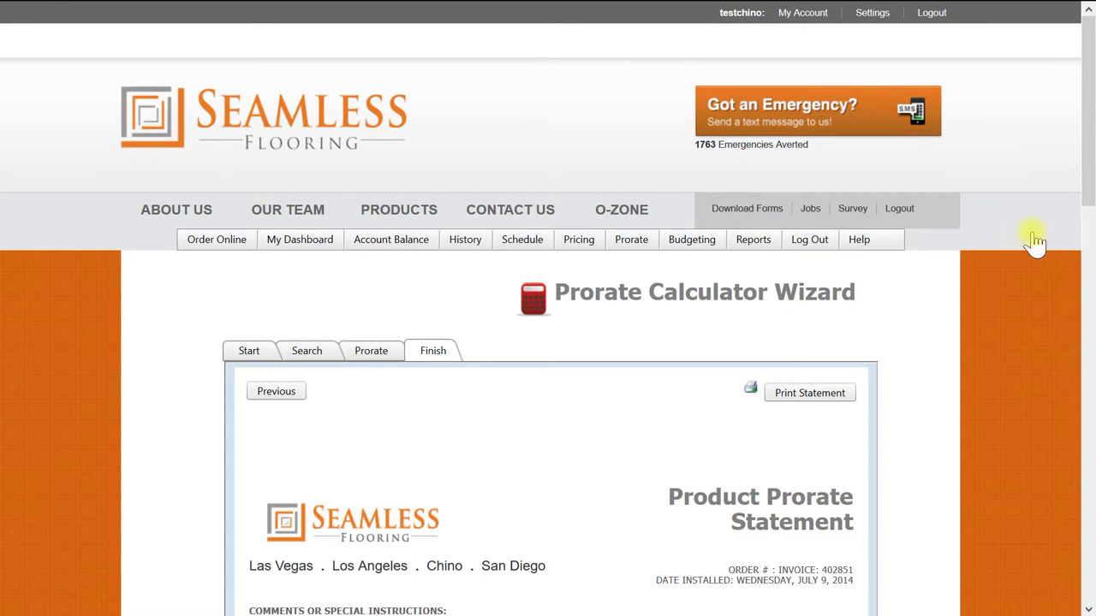
{"action": "left_click", "coordinate": [637, 249]}
{"action": "left_click_drag", "start_coordinate": [1087, 172], "coordinate": [1087, 258]}
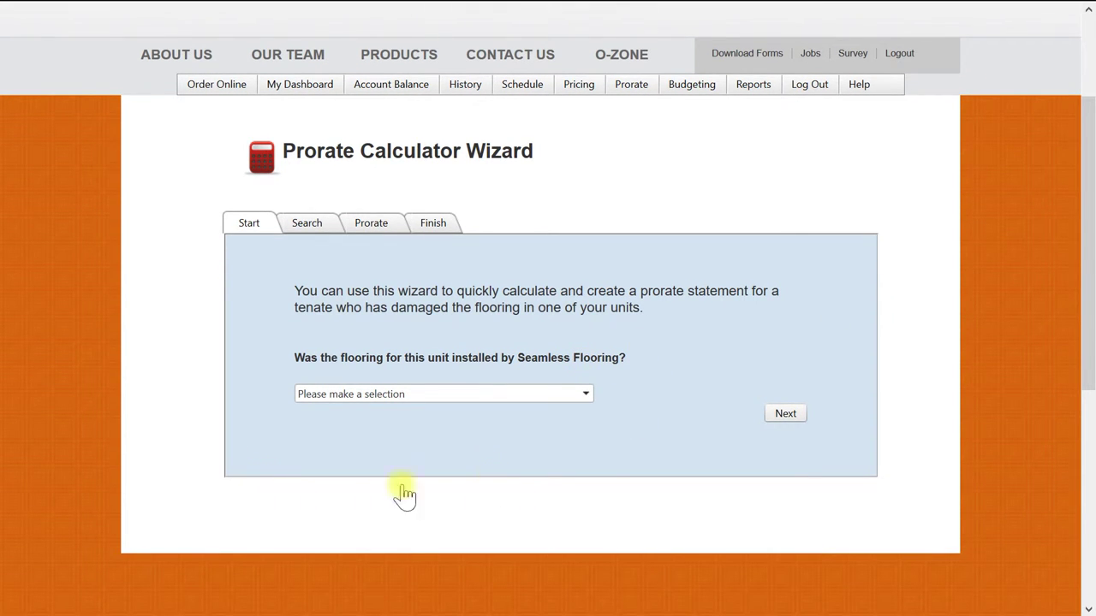
{"action": "left_click", "coordinate": [482, 396]}
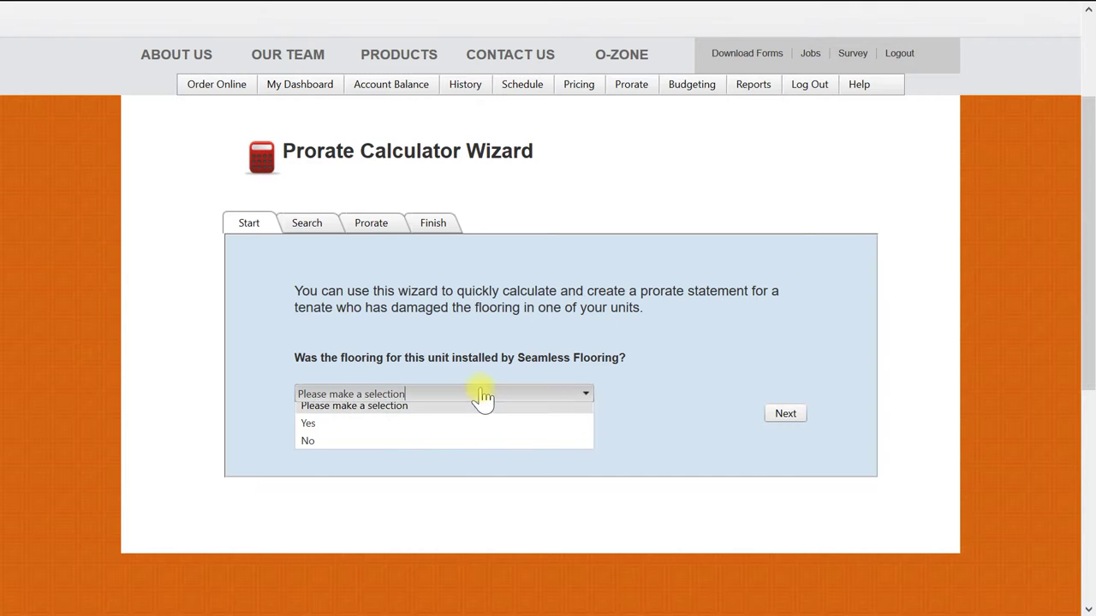
{"action": "left_click", "coordinate": [459, 445]}
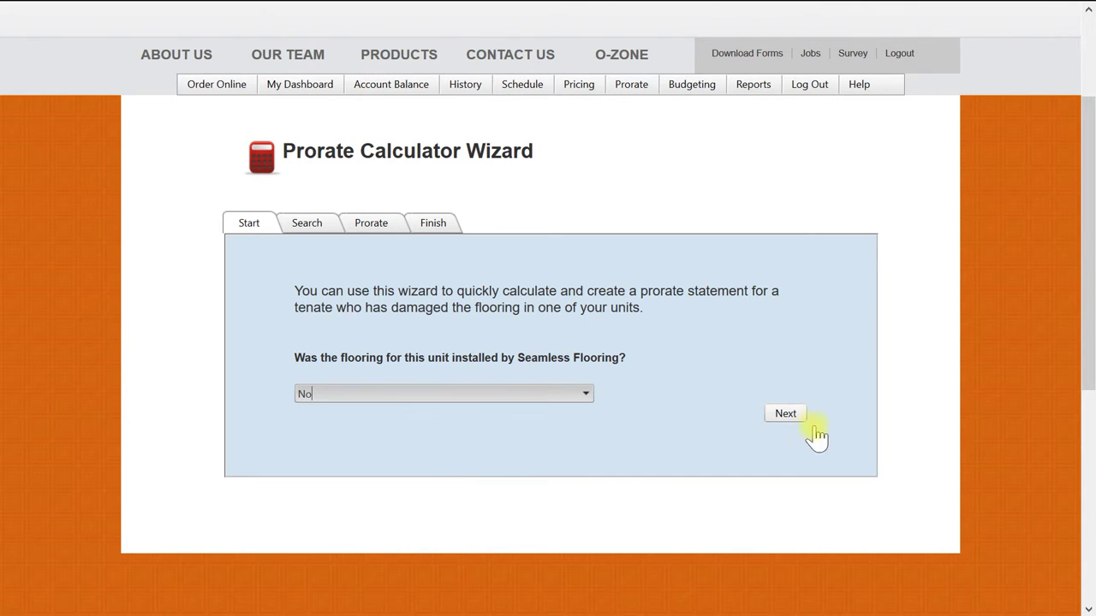
Choose floor plan B2A Classic with product type Carpet in the Search step and continue
{"action": "left_click", "coordinate": [788, 417]}
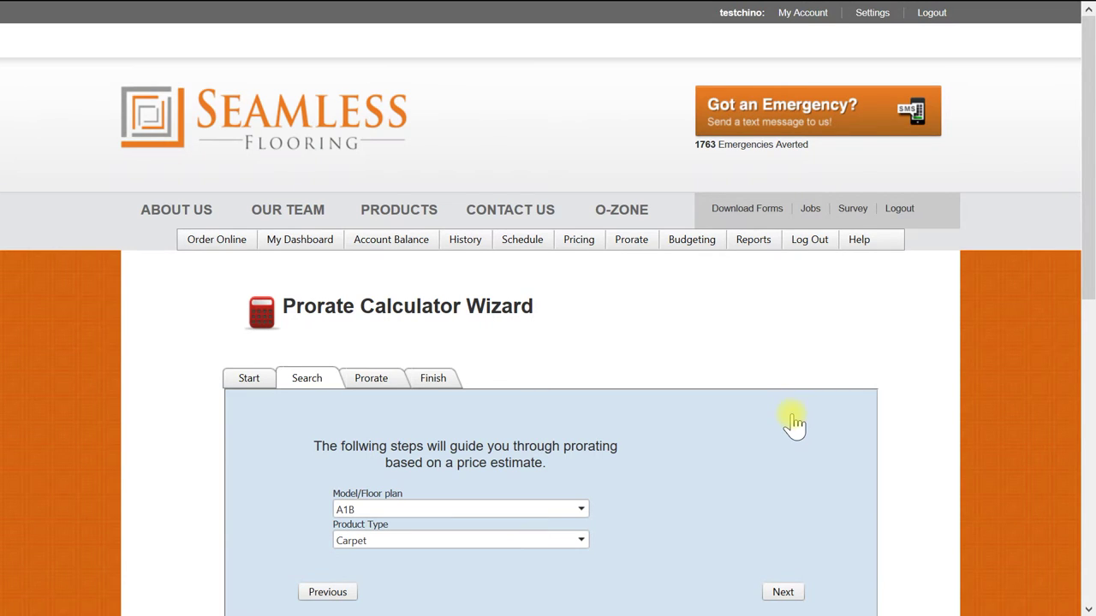
{"action": "left_click", "coordinate": [522, 510]}
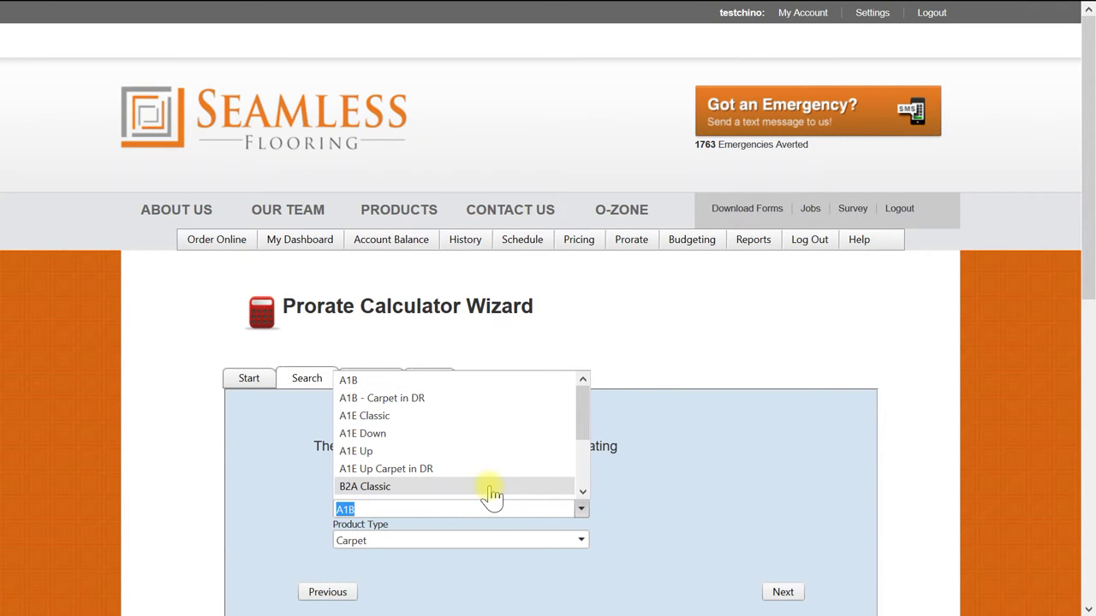
{"action": "left_click", "coordinate": [492, 487]}
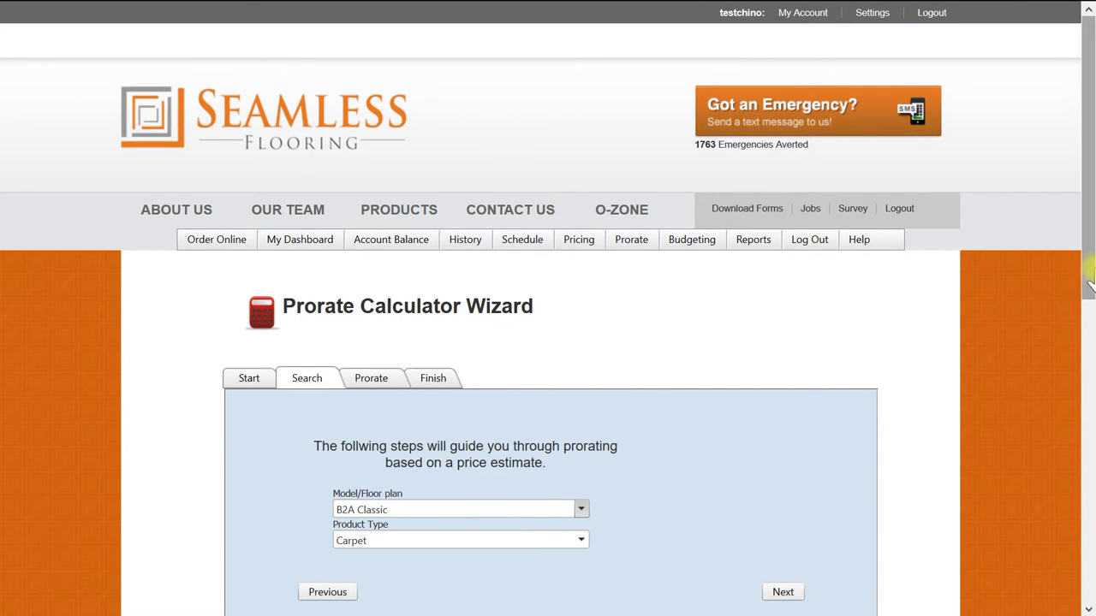
{"action": "left_click_drag", "start_coordinate": [1088, 265], "coordinate": [1039, 354]}
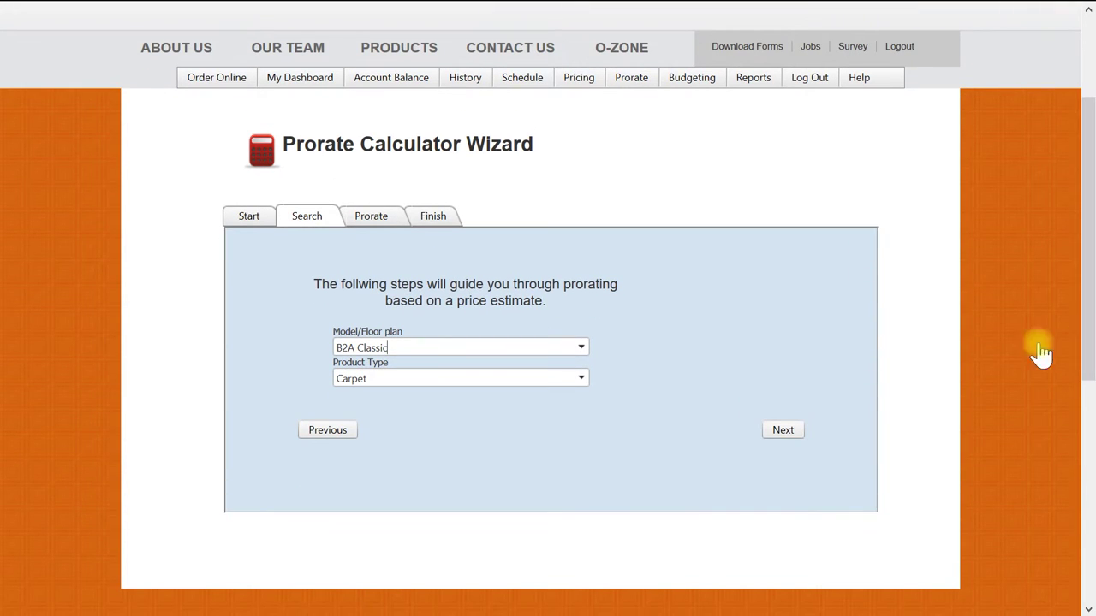
{"action": "left_click", "coordinate": [373, 379]}
{"action": "left_click", "coordinate": [374, 395]}
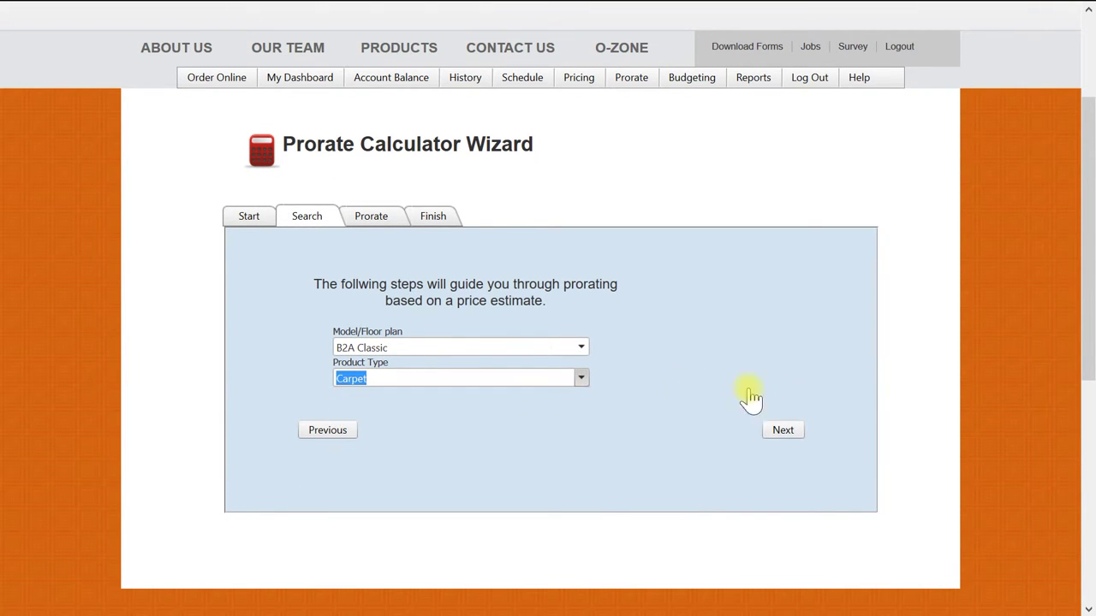
{"action": "left_click", "coordinate": [784, 432]}
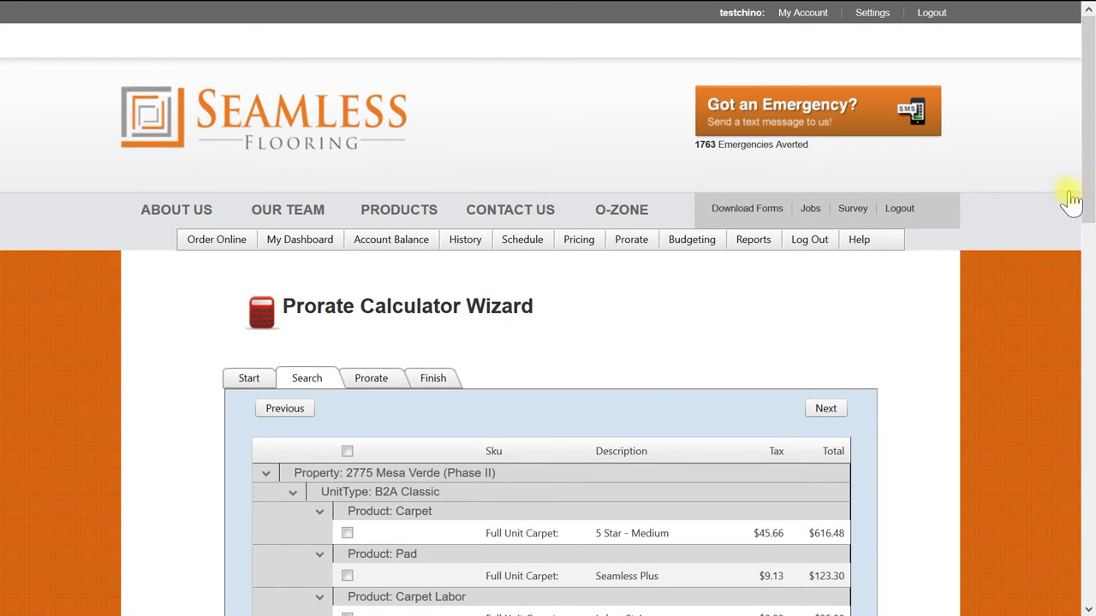
Check 5 Star - Medium carpet, Seamless Plus pad and Standard Carpet Labor, then continue
{"action": "left_click_drag", "start_coordinate": [1088, 202], "coordinate": [1081, 321]}
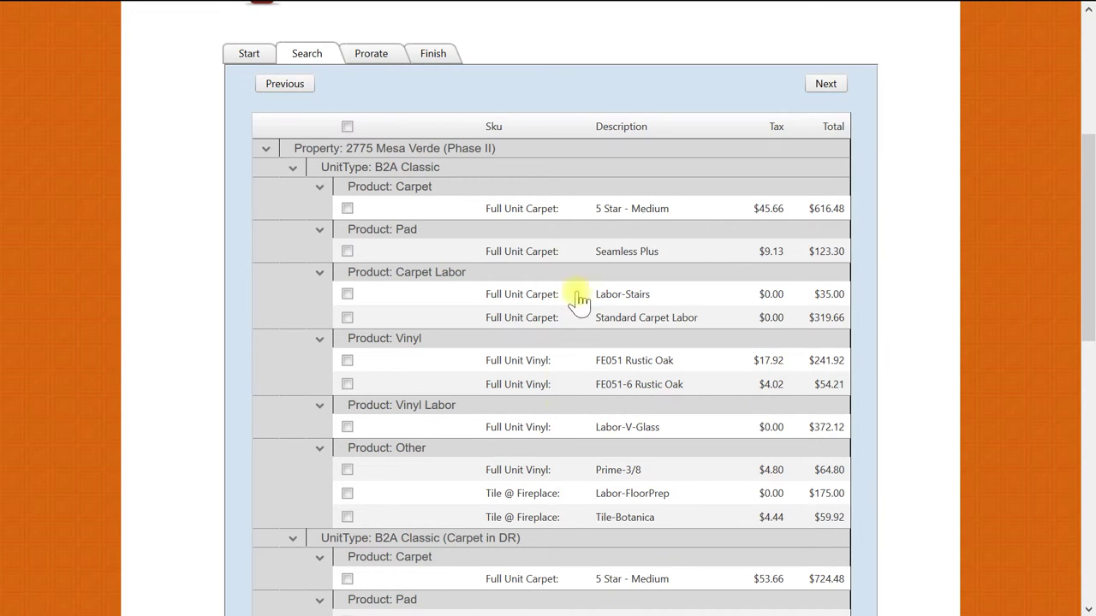
{"action": "left_click", "coordinate": [346, 208]}
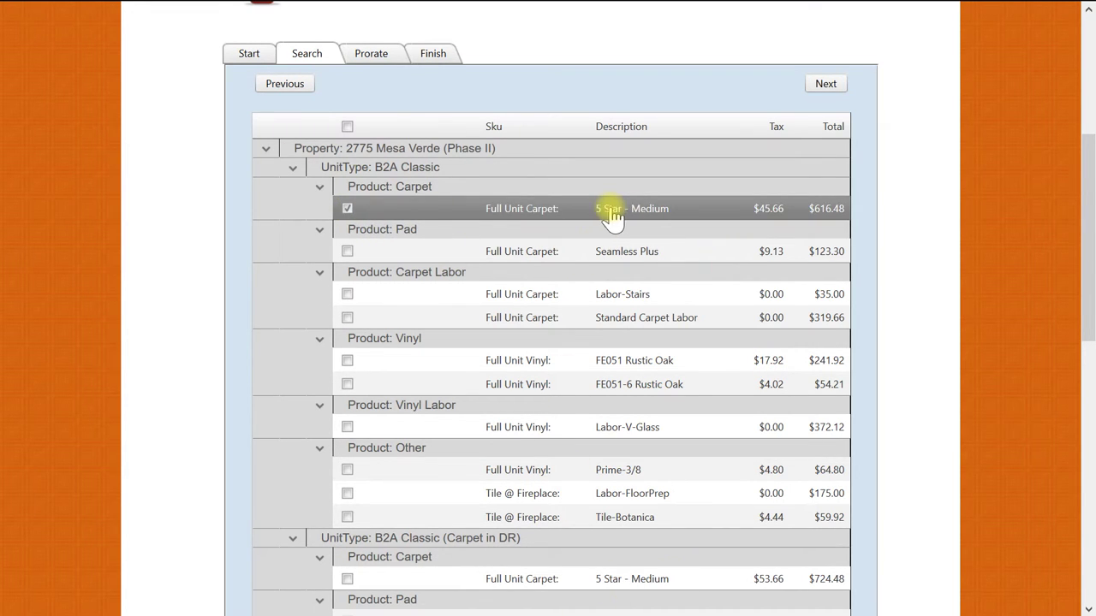
{"action": "left_click", "coordinate": [347, 252]}
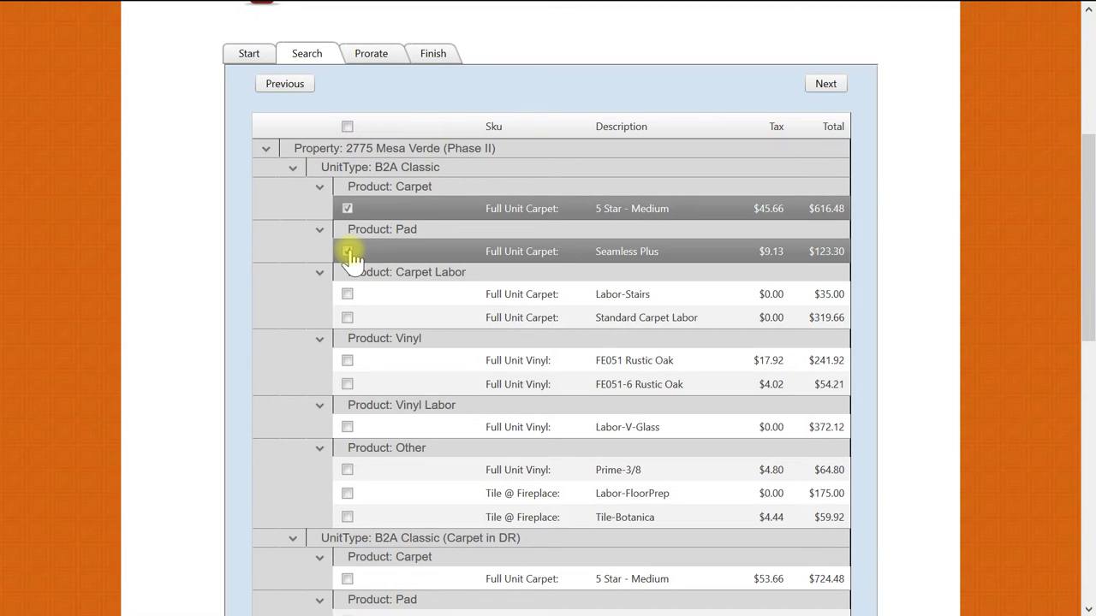
{"action": "left_click", "coordinate": [347, 319]}
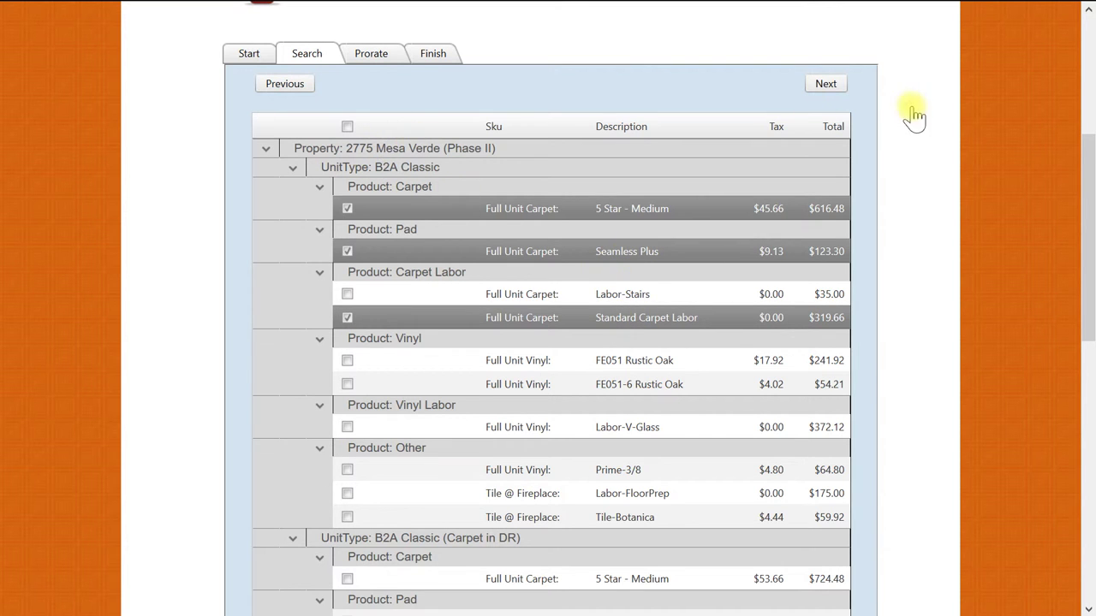
{"action": "left_click", "coordinate": [823, 95]}
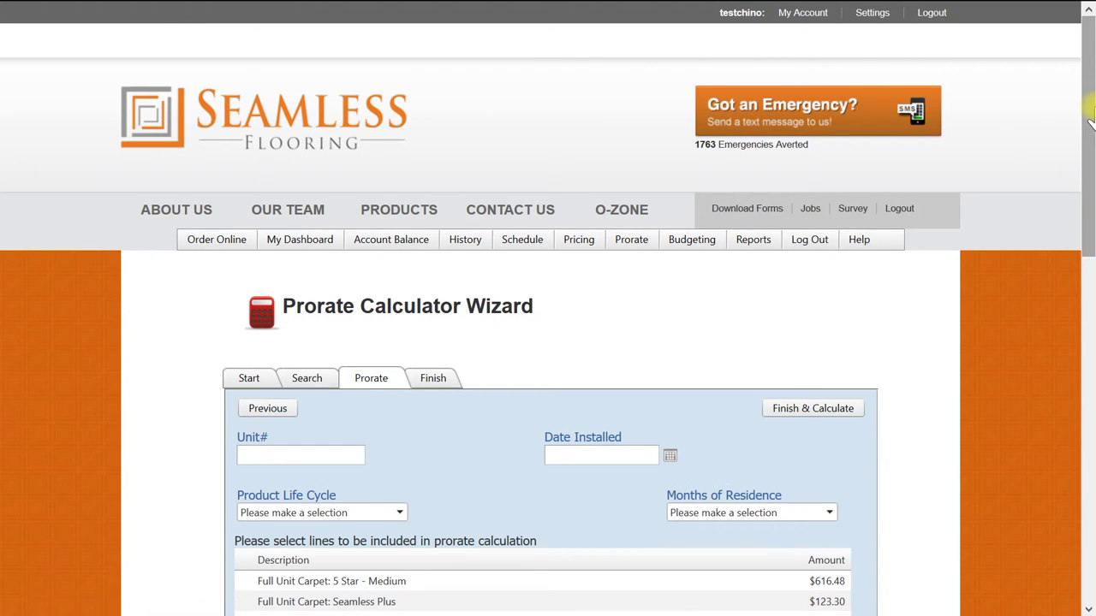
Enter unit 456 and pick 2/13/2014 as the installation date from the calendar
{"action": "left_click_drag", "start_coordinate": [1088, 115], "coordinate": [1087, 231]}
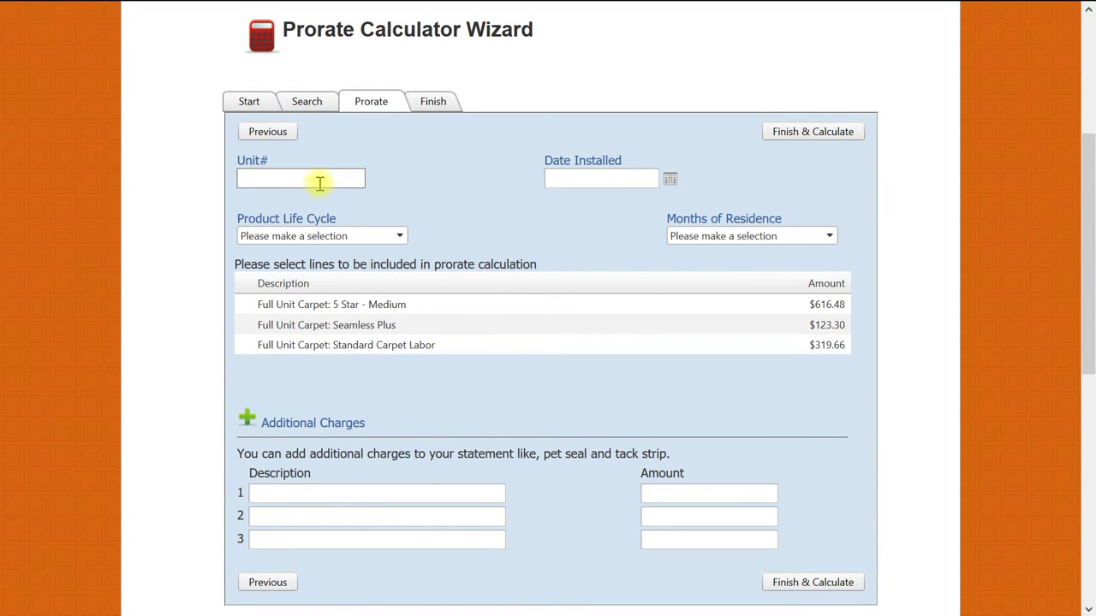
{"action": "type", "text": "456"}
{"action": "left_click", "coordinate": [667, 179]}
{"action": "left_click", "coordinate": [578, 199]}
{"action": "left_click", "coordinate": [577, 200]}
{"action": "left_click", "coordinate": [577, 200]}
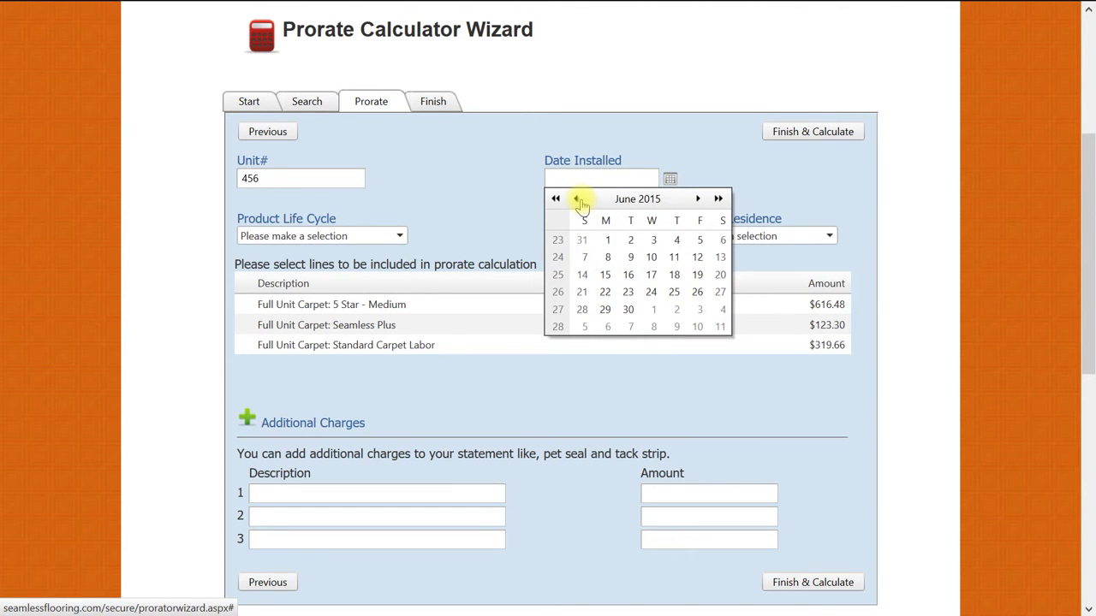
{"action": "left_click", "coordinate": [577, 199]}
{"action": "left_click", "coordinate": [577, 199]}
{"action": "left_click", "coordinate": [577, 200]}
{"action": "left_click", "coordinate": [576, 200]}
{"action": "left_click", "coordinate": [576, 199]}
{"action": "left_click", "coordinate": [576, 199]}
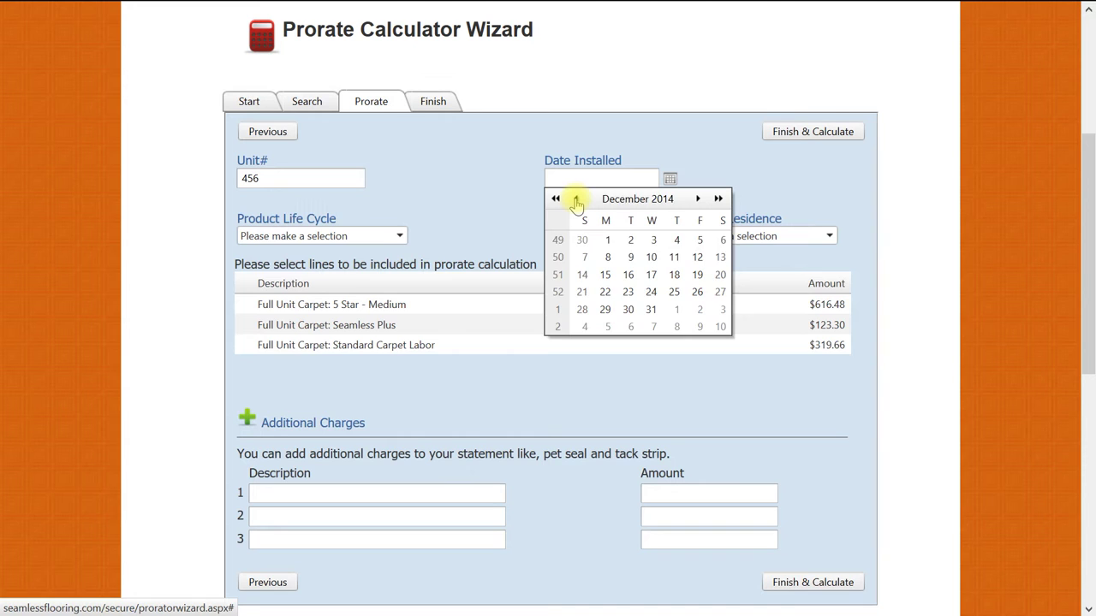
{"action": "left_click", "coordinate": [577, 199]}
{"action": "left_click", "coordinate": [576, 199]}
{"action": "left_click", "coordinate": [576, 200]}
{"action": "left_click", "coordinate": [576, 200]}
{"action": "left_click", "coordinate": [576, 199]}
{"action": "left_click", "coordinate": [576, 199]}
{"action": "left_click", "coordinate": [576, 199]}
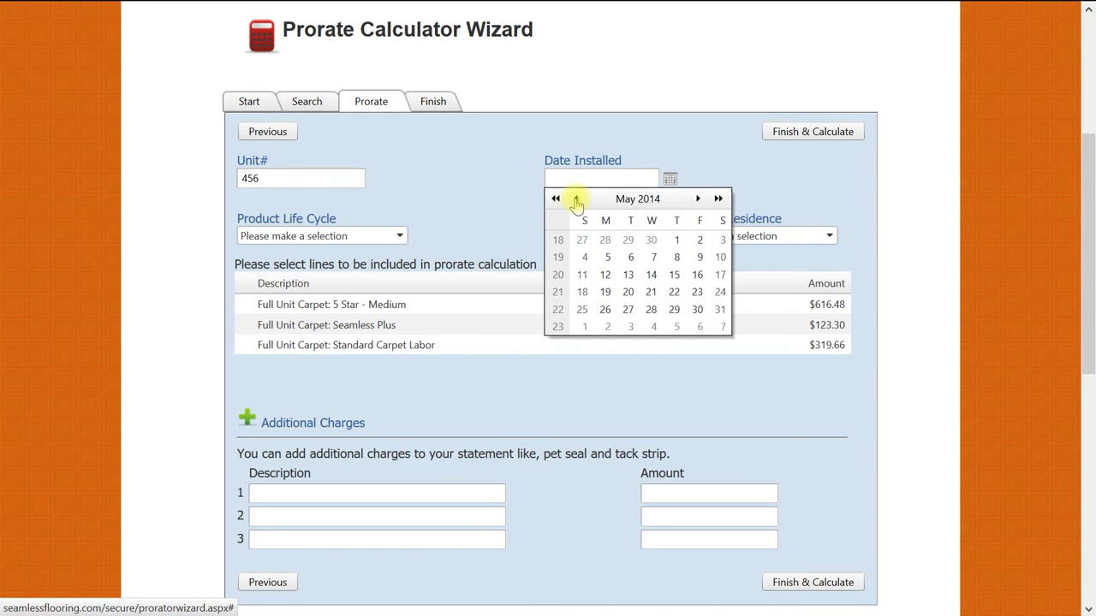
{"action": "left_click", "coordinate": [576, 199]}
{"action": "left_click", "coordinate": [576, 199]}
{"action": "left_click", "coordinate": [576, 199]}
{"action": "left_click", "coordinate": [576, 200]}
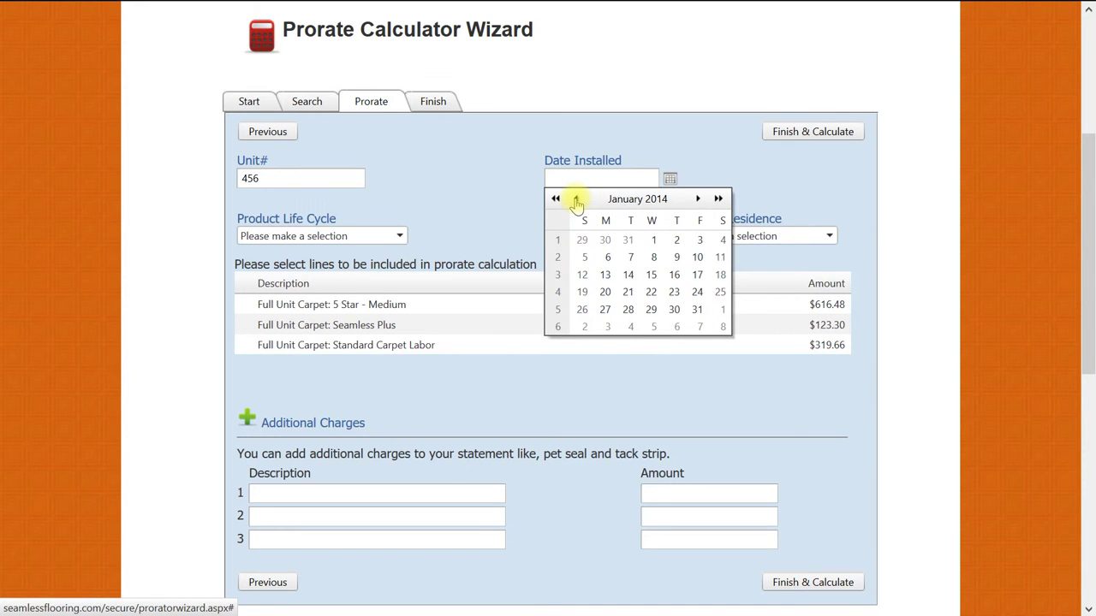
{"action": "left_click", "coordinate": [698, 198]}
{"action": "left_click", "coordinate": [674, 276]}
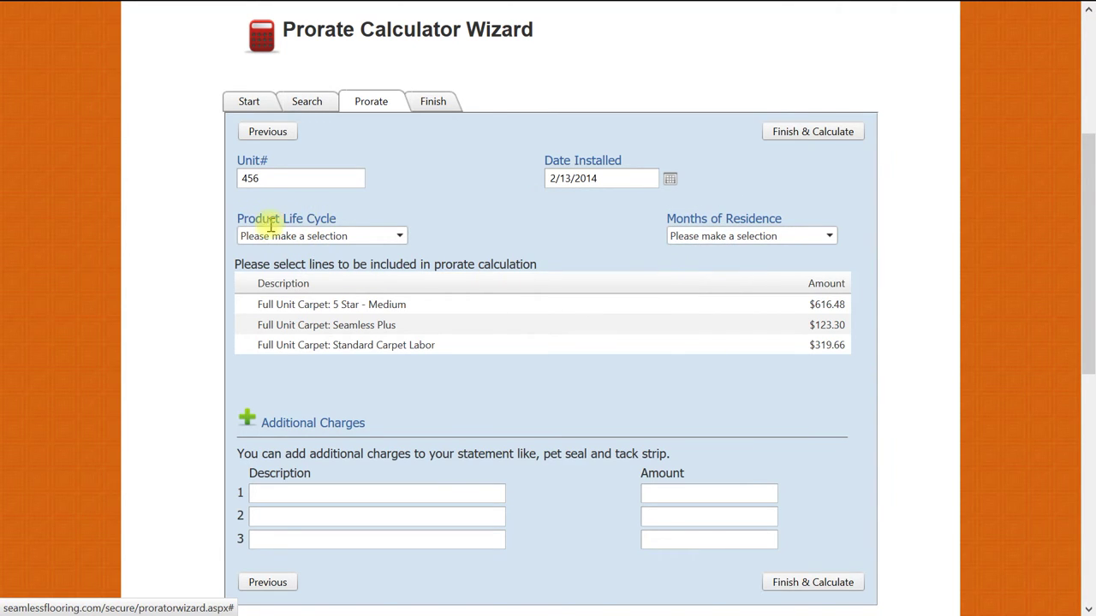
Set the product life cycle to 5 Years (60 Months) and residence to 9 Months
{"action": "left_click", "coordinate": [398, 234]}
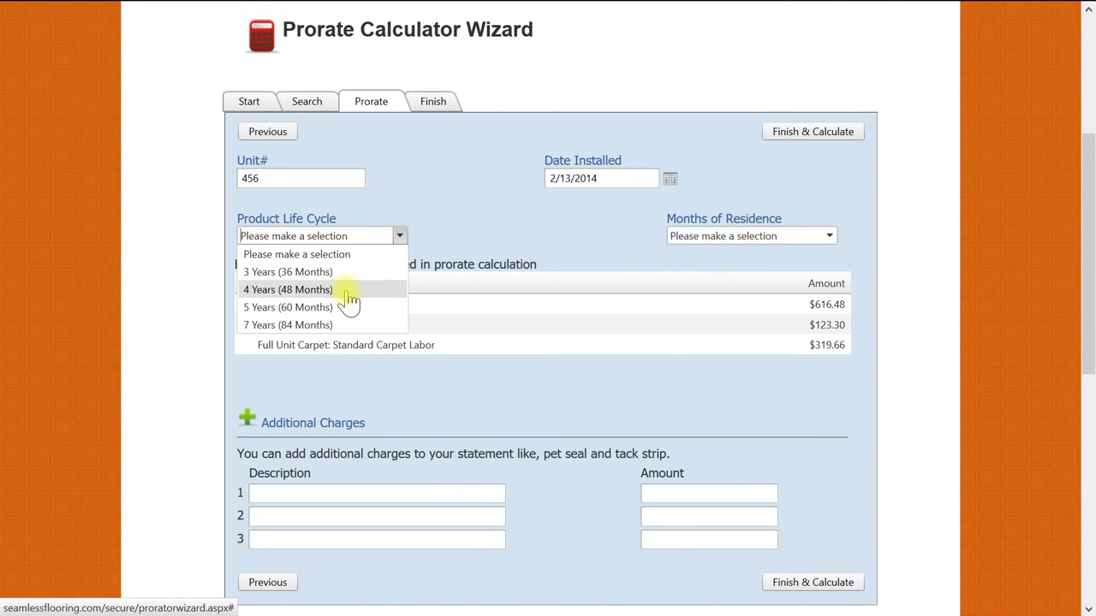
{"action": "left_click", "coordinate": [348, 310]}
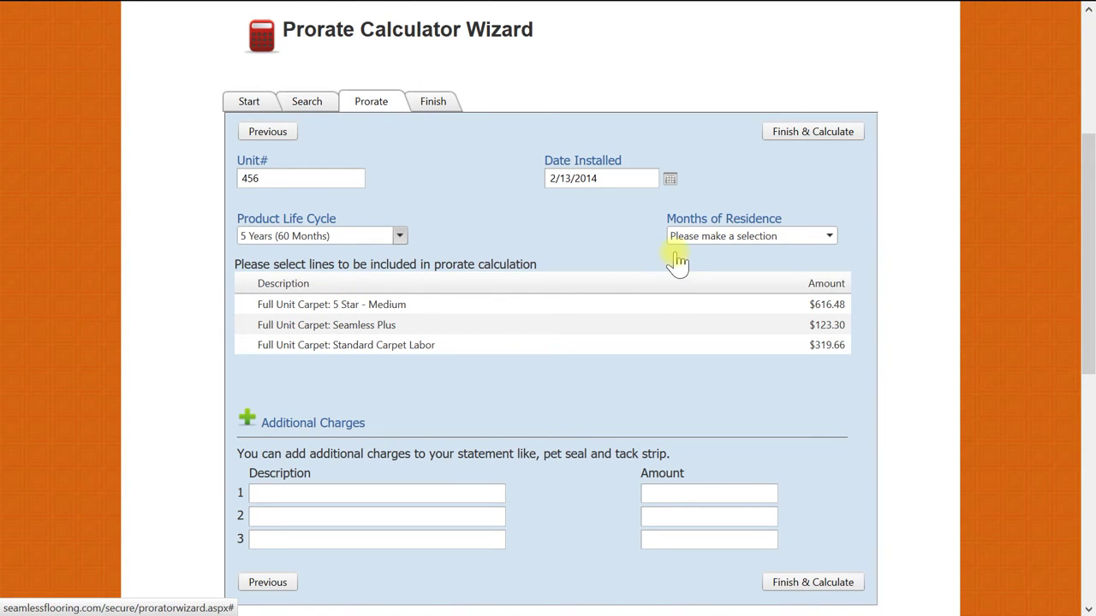
{"action": "left_click", "coordinate": [748, 237]}
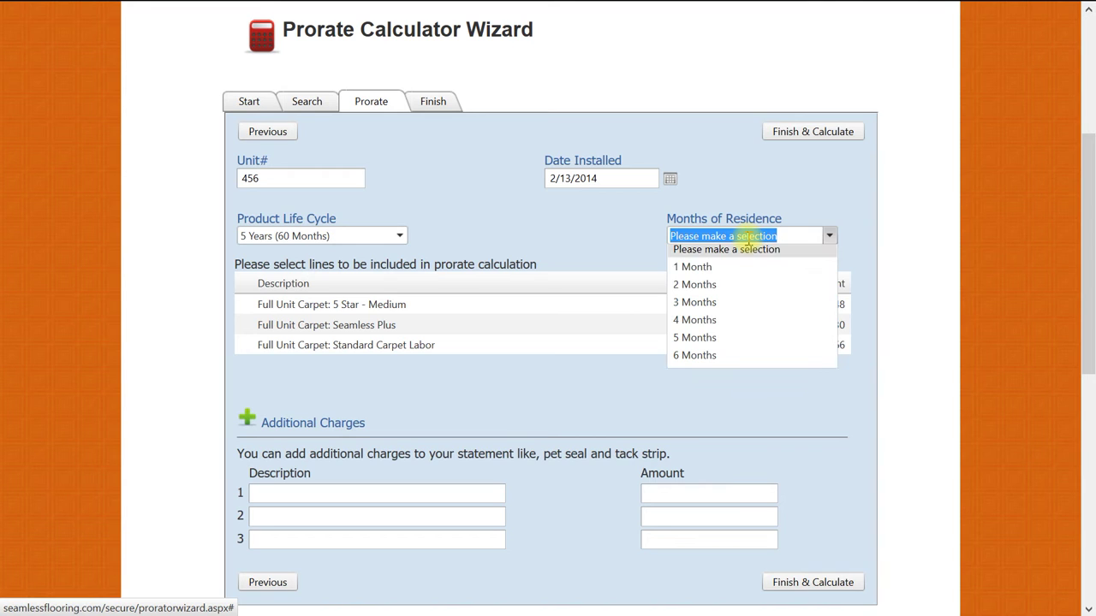
{"action": "scroll", "coordinate": [829, 298], "scroll_direction": "down", "scroll_amount": 2}
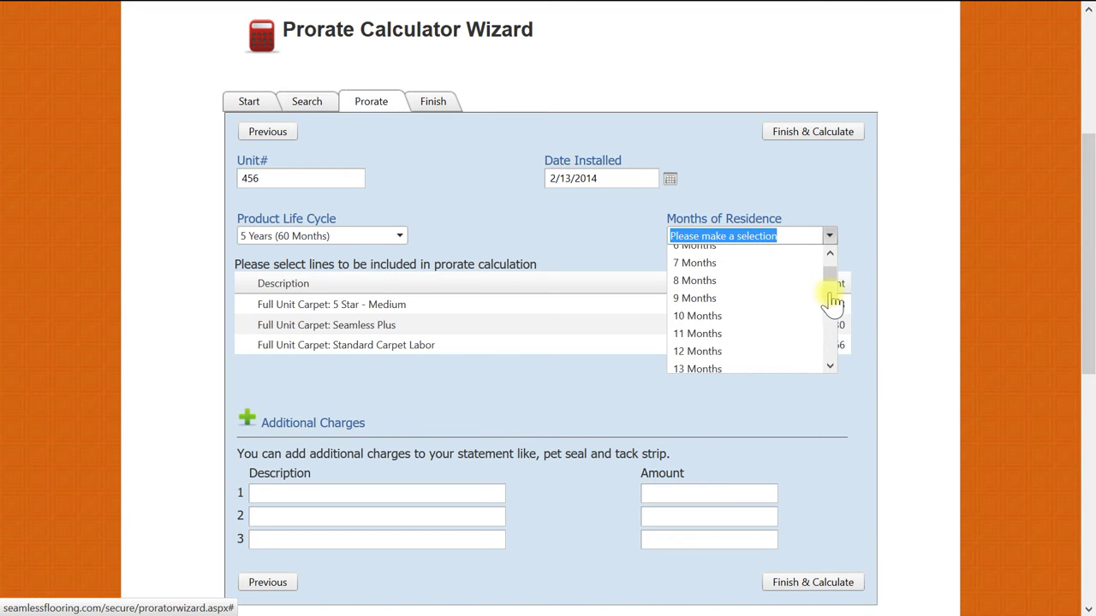
{"action": "left_click", "coordinate": [773, 299]}
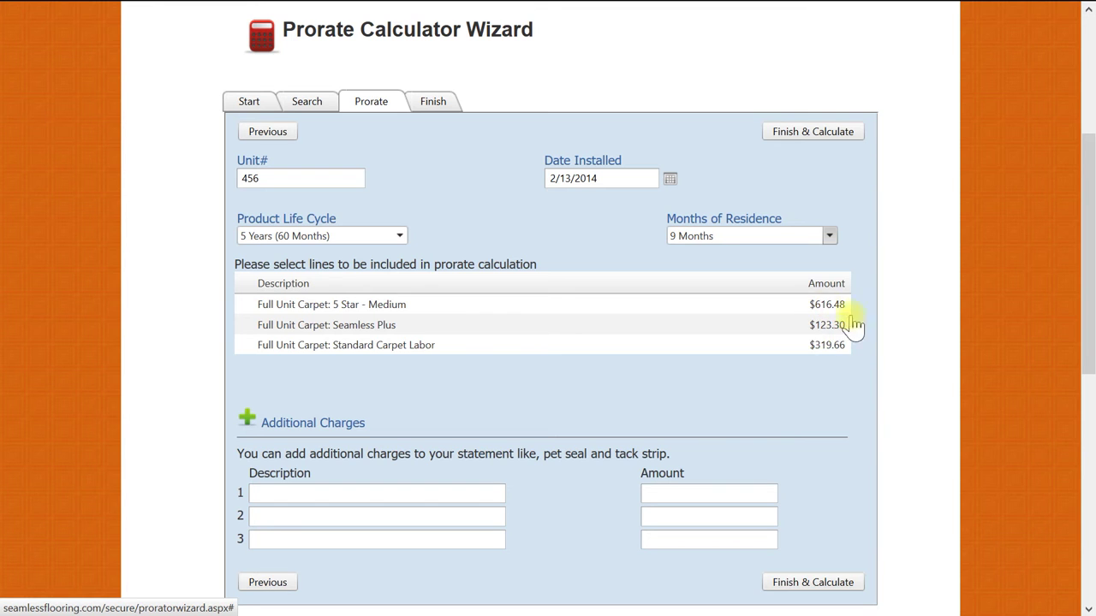
Enter Damaged Walls with amount 100 as the first charge, then Finish & Calculate
{"action": "left_click_drag", "start_coordinate": [1087, 256], "coordinate": [1087, 299]}
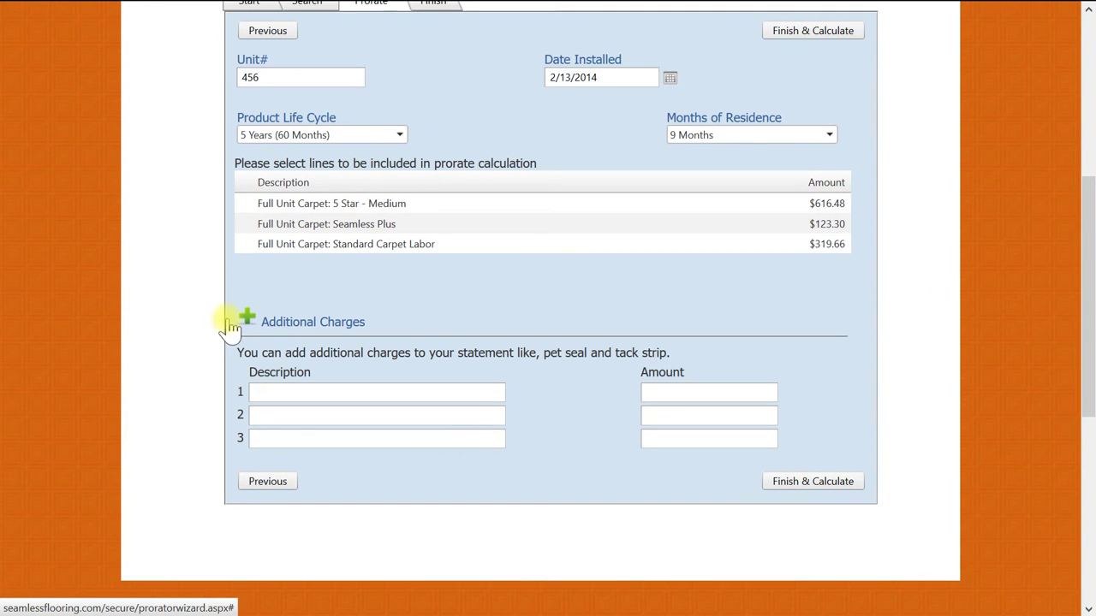
{"action": "left_click", "coordinate": [318, 395]}
{"action": "left_click", "coordinate": [317, 415]}
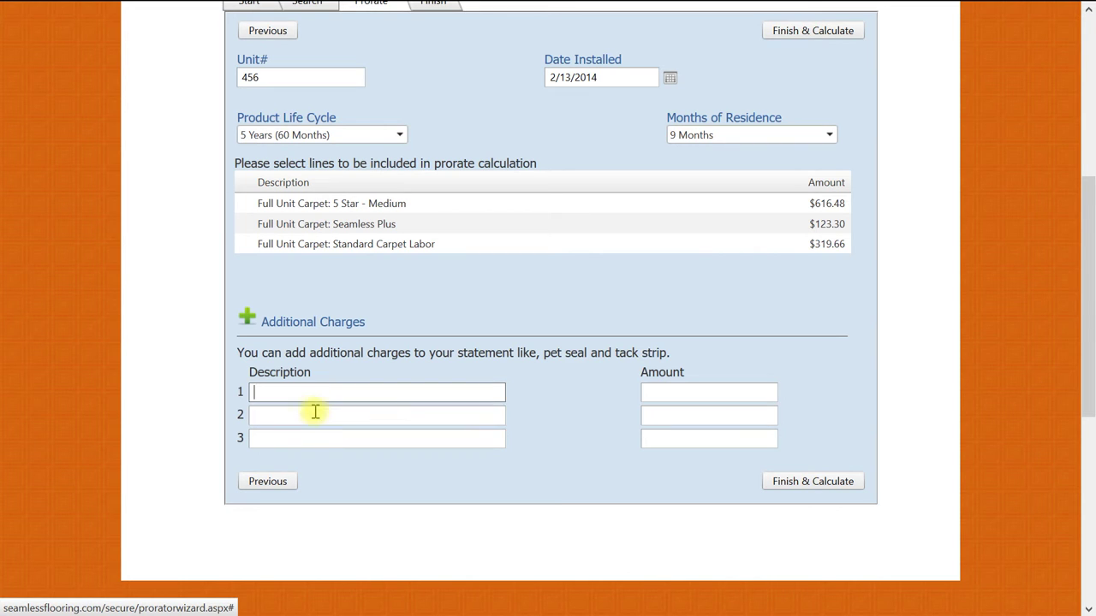
{"action": "left_click", "coordinate": [648, 391]}
{"action": "type", "text": "100"}
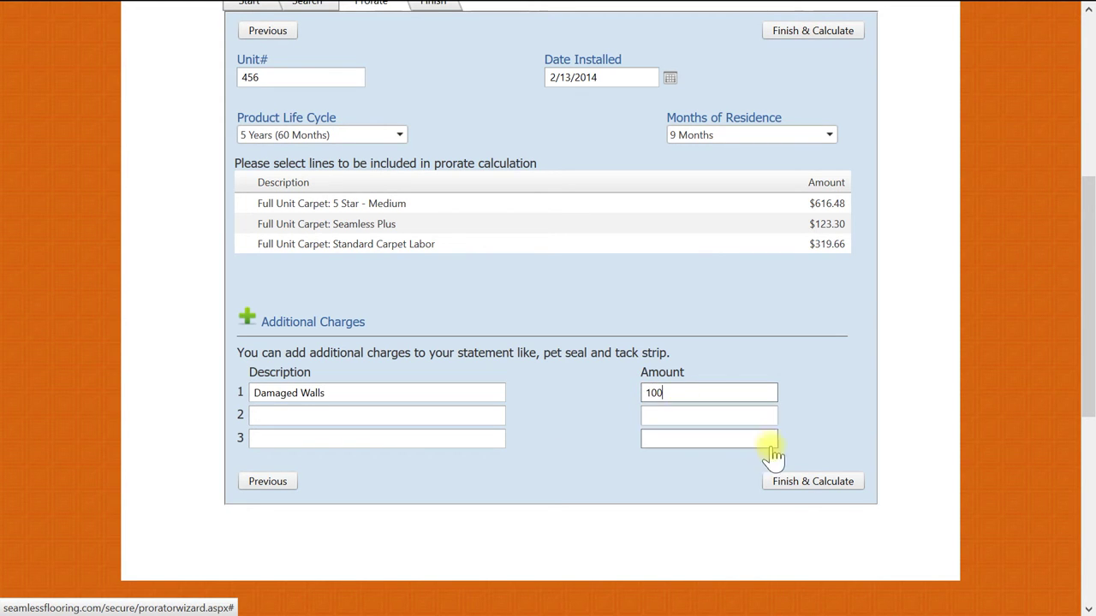
{"action": "left_click", "coordinate": [776, 482]}
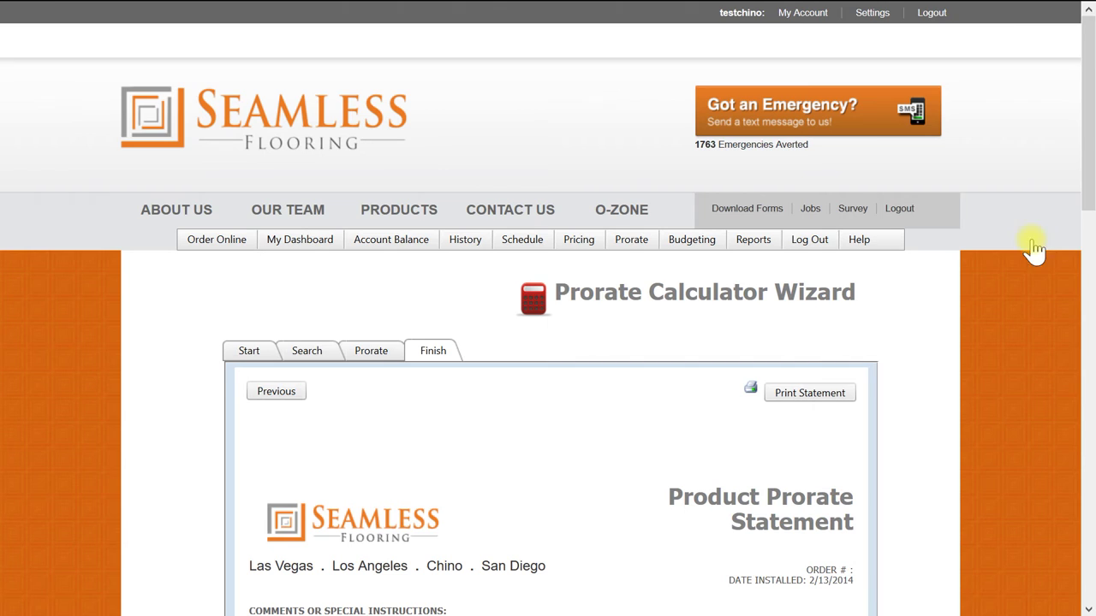
{"action": "left_click_drag", "start_coordinate": [1085, 206], "coordinate": [1080, 342]}
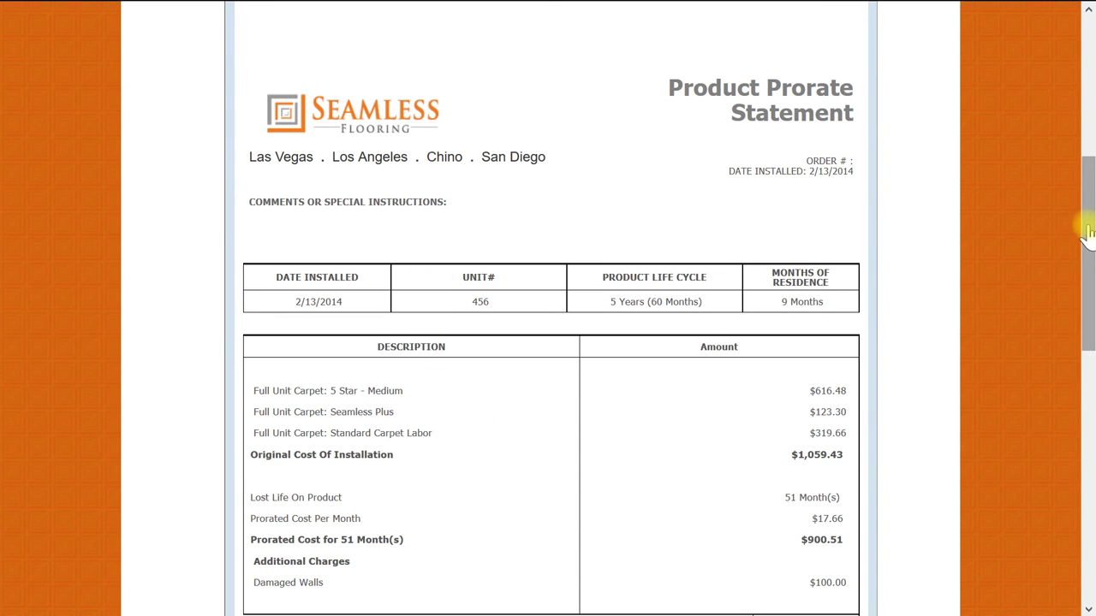
{"action": "left_click_drag", "start_coordinate": [1085, 233], "coordinate": [1084, 320]}
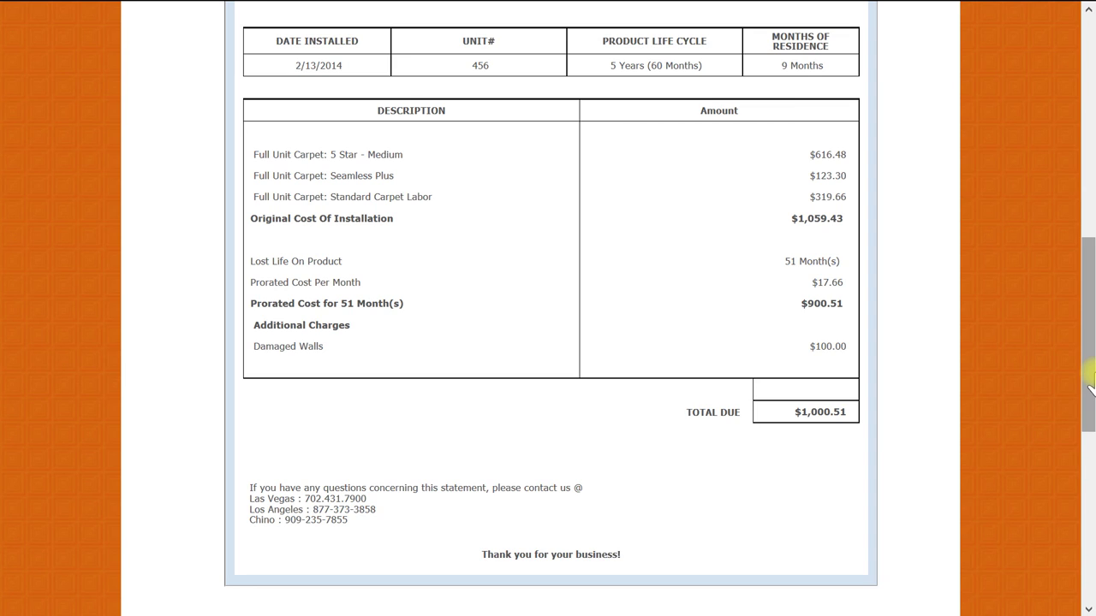
{"action": "left_click_drag", "start_coordinate": [1087, 377], "coordinate": [1088, 266]}
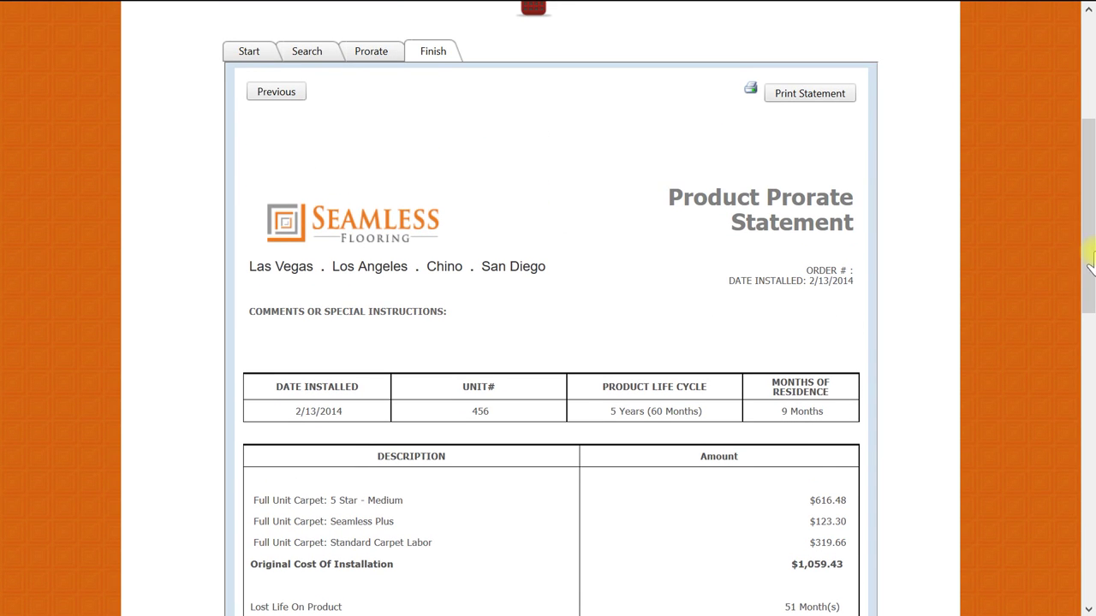